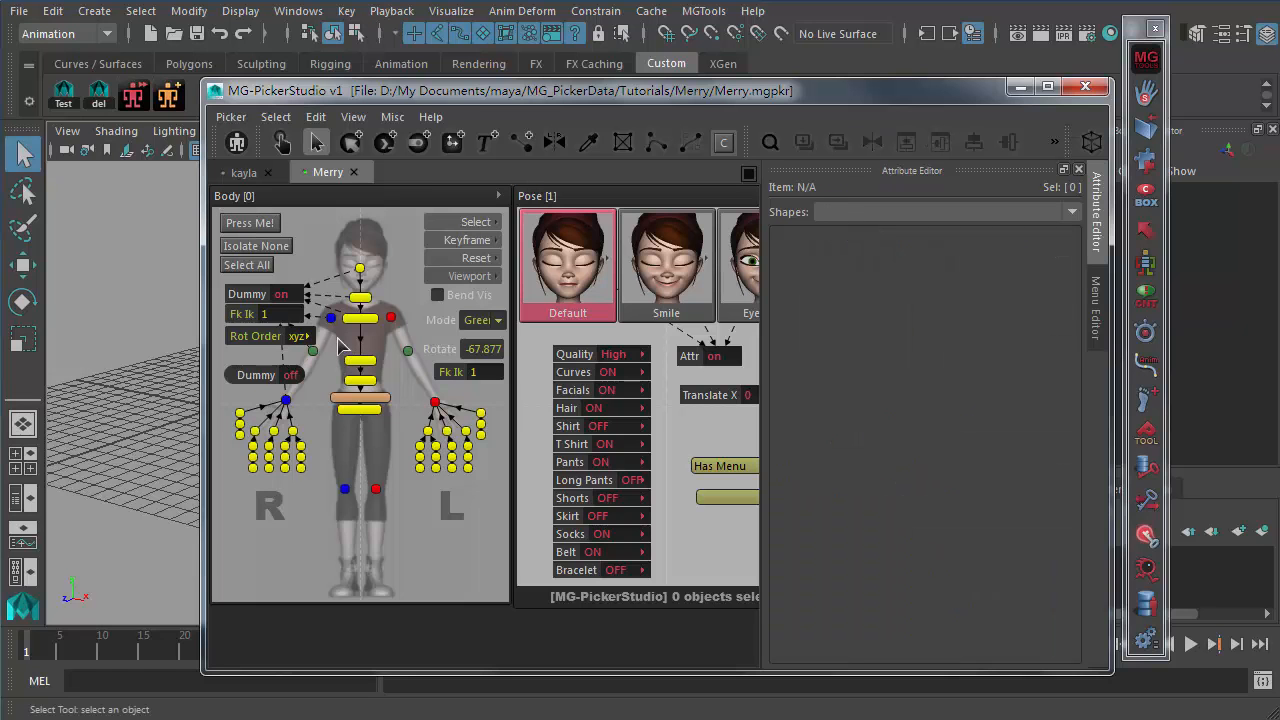
click(276, 117)
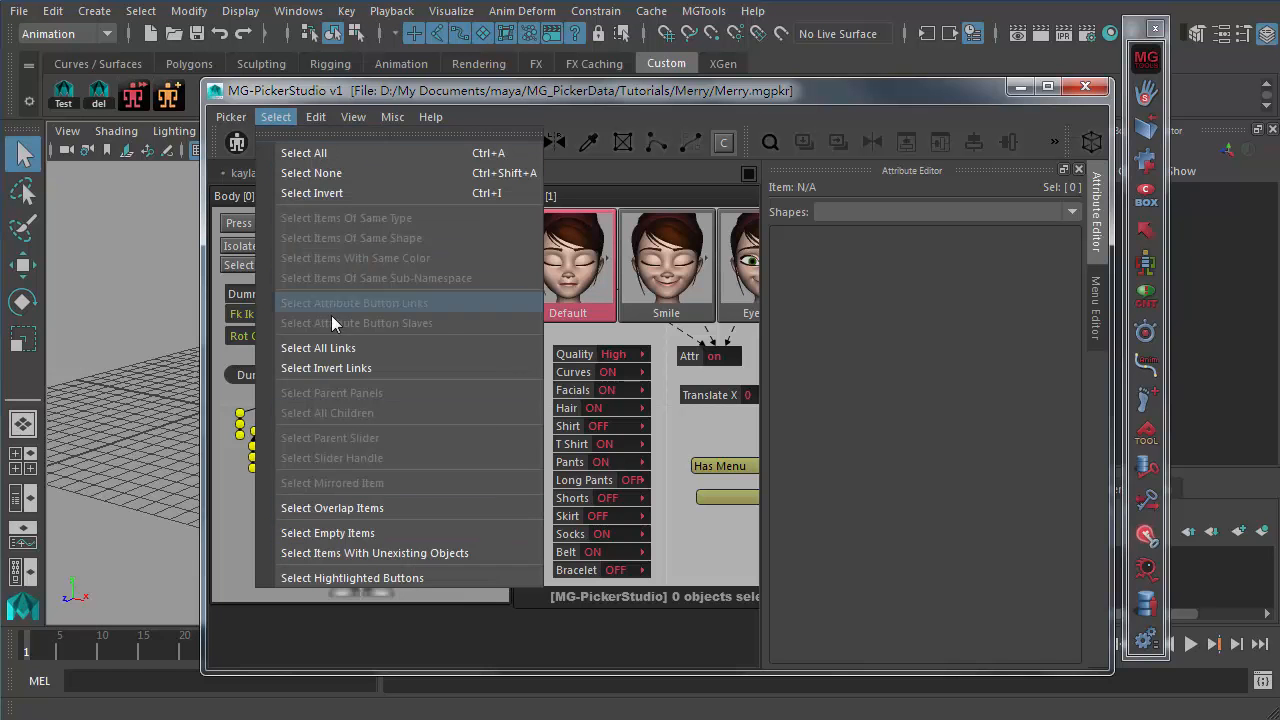
click(856, 468)
click(450, 433)
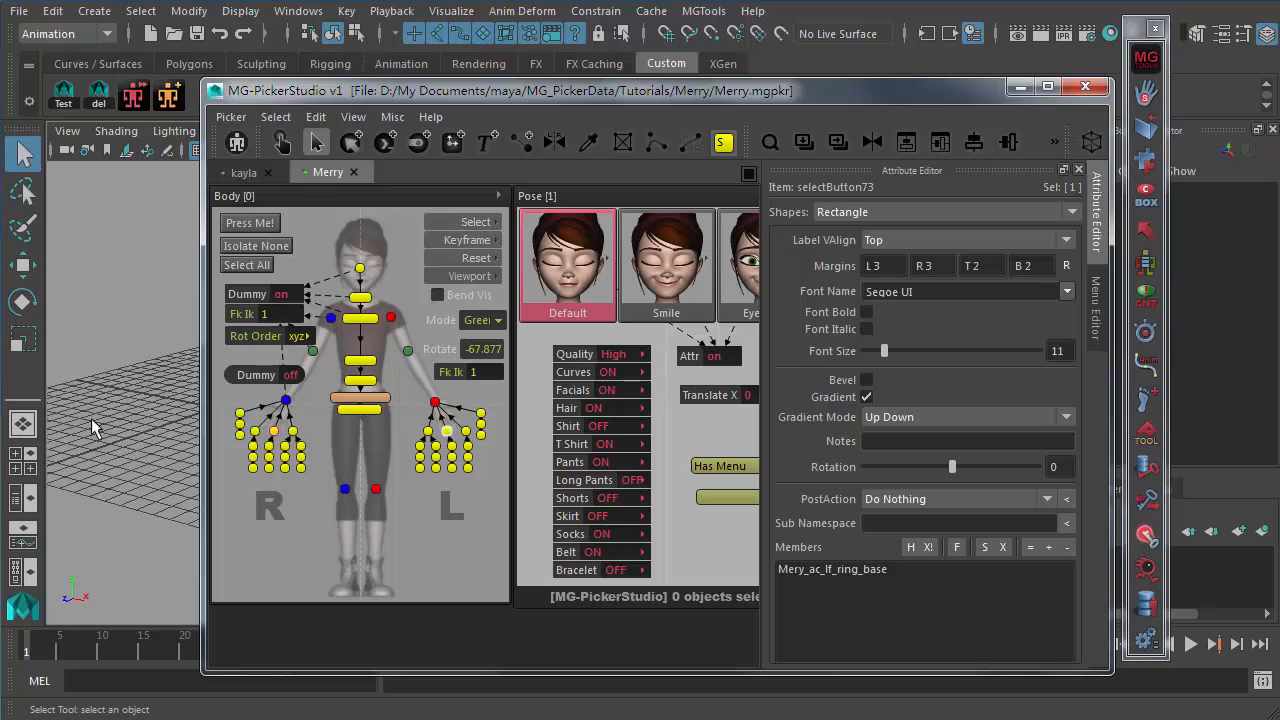
click(390, 483)
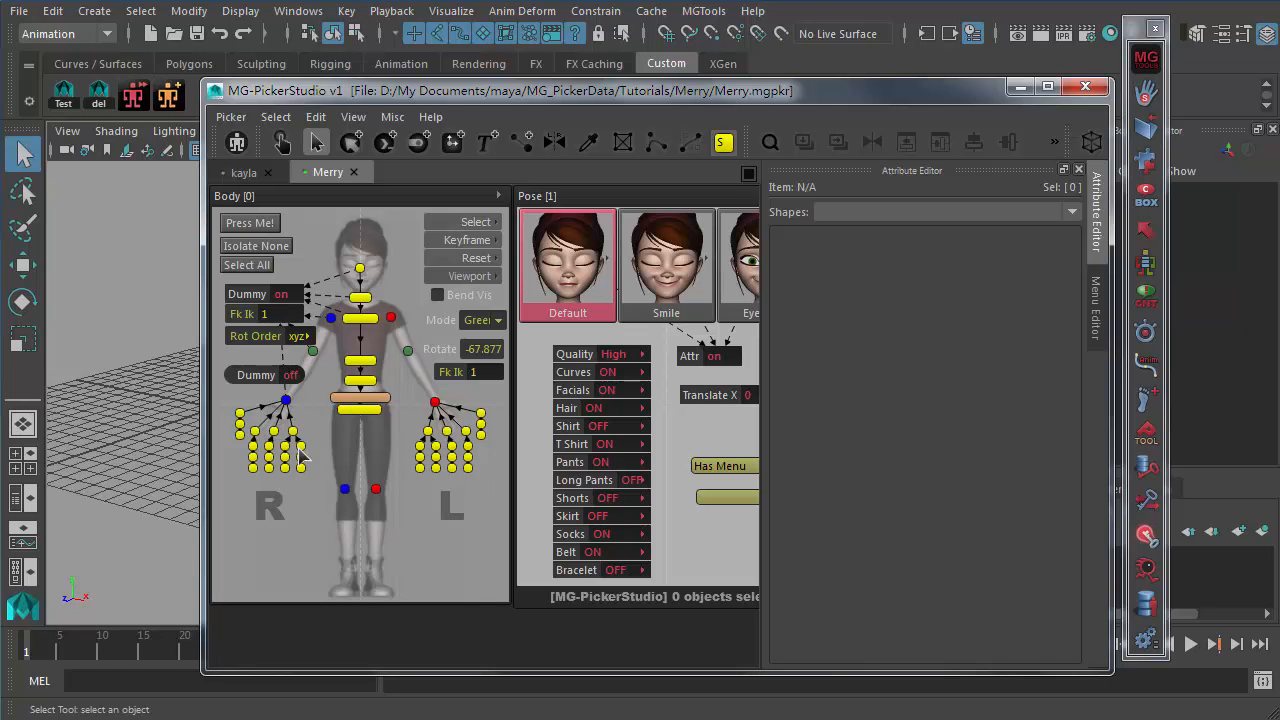
- Select all items with the same color as the right hand's pinky base button, then clear the selection
click(293, 431)
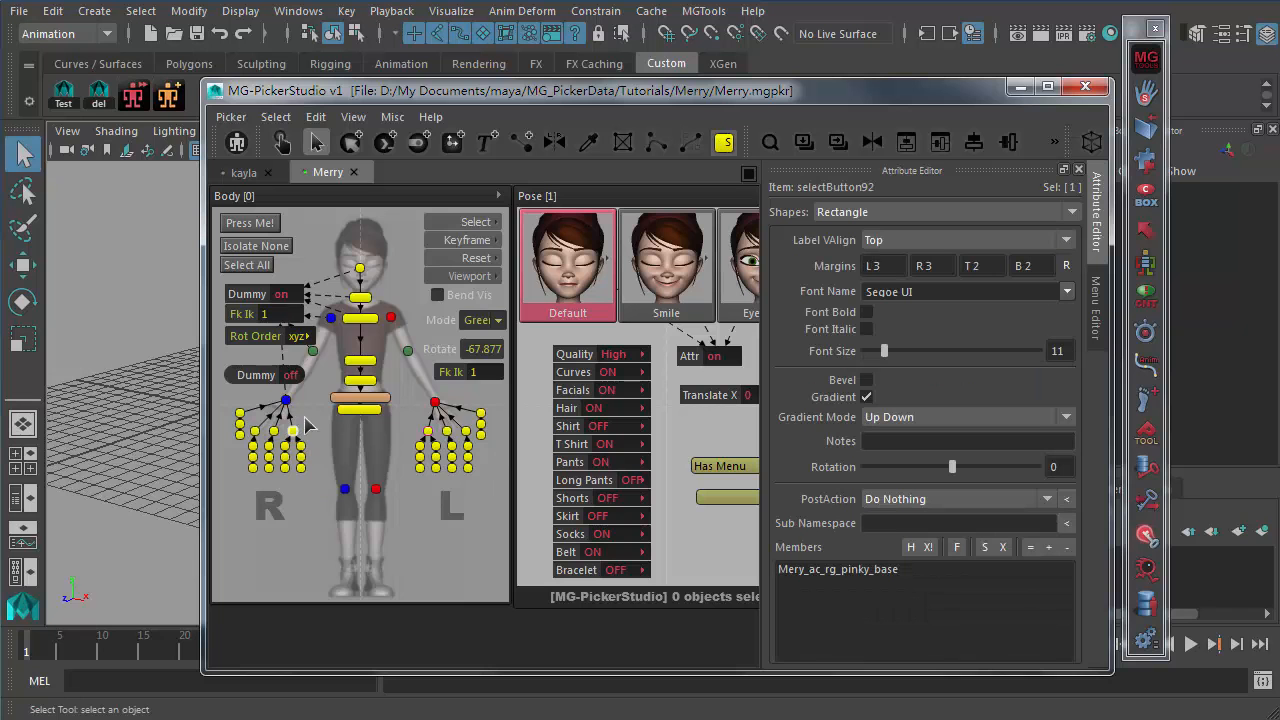
click(276, 117)
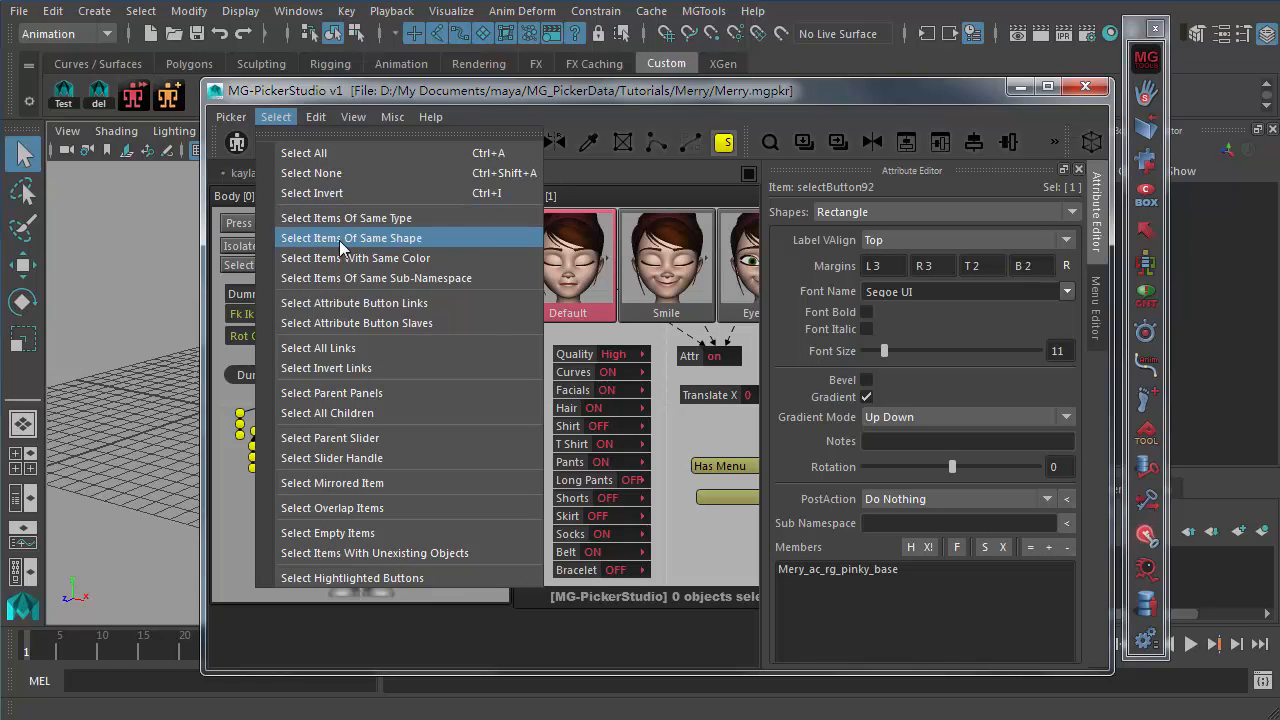
click(370, 258)
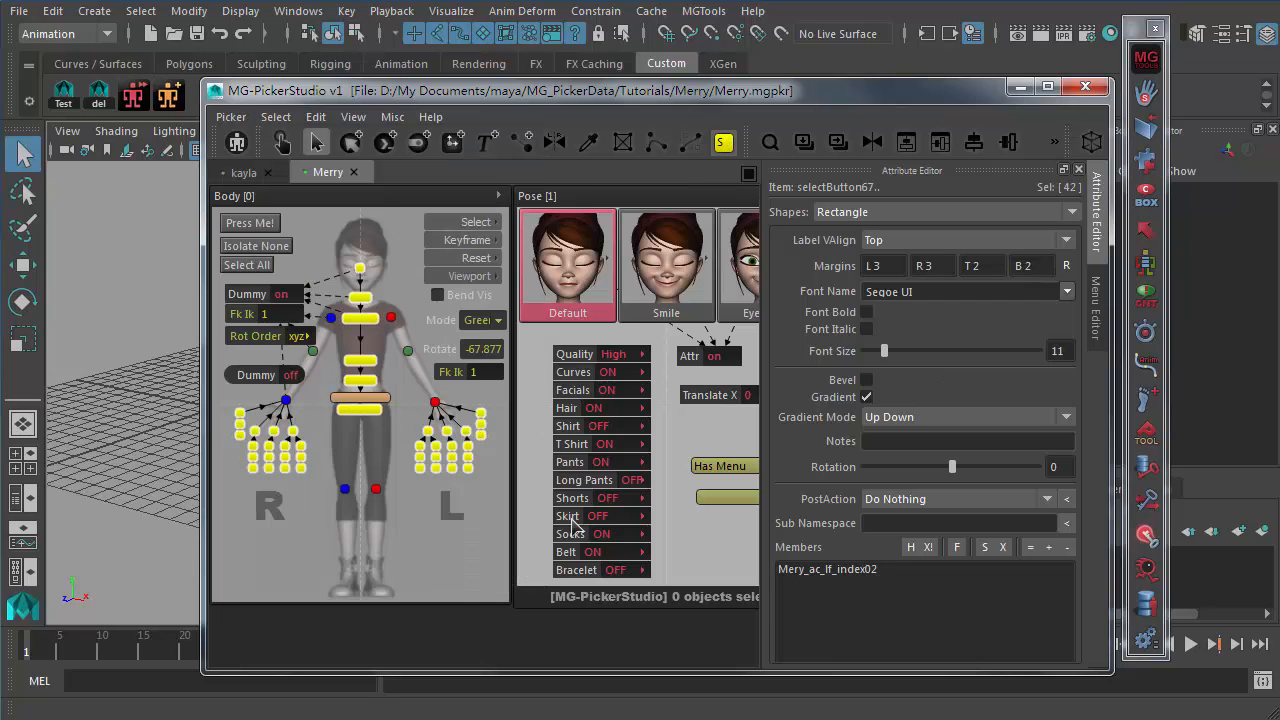
click(355, 460)
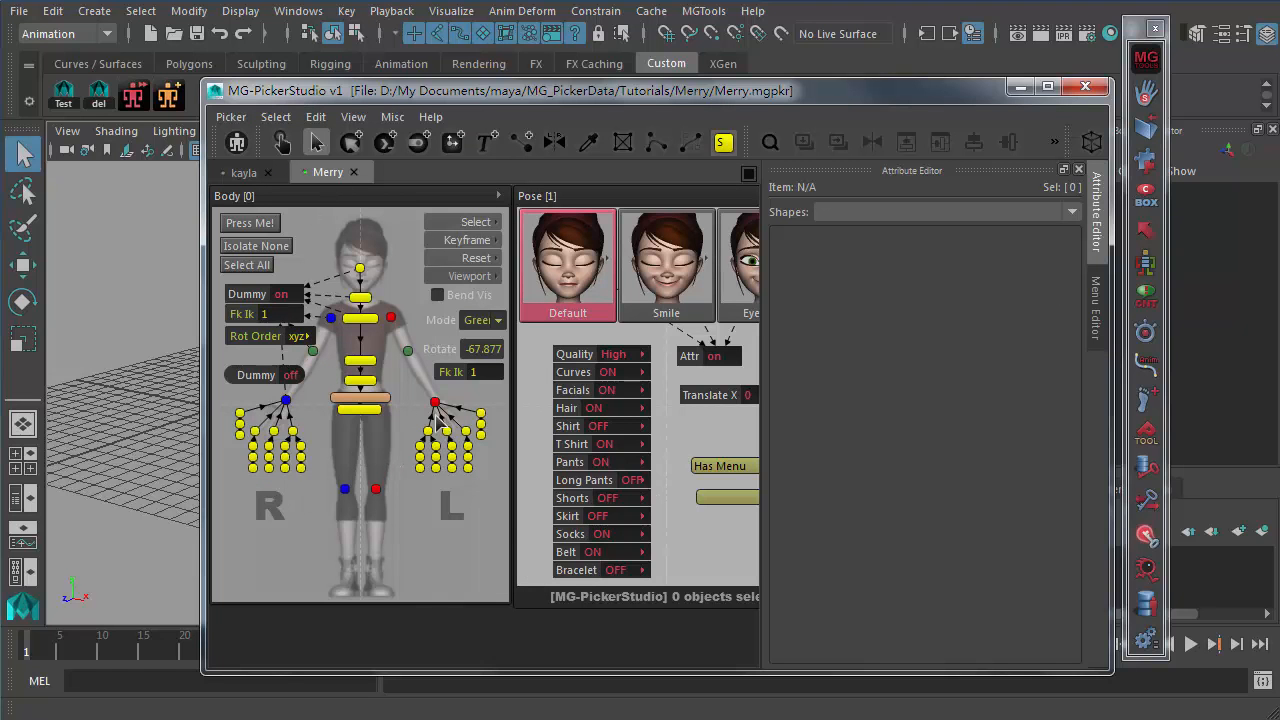
- Select all items of the same type as the left hand's first thumb button, then clear the selection
click(480, 414)
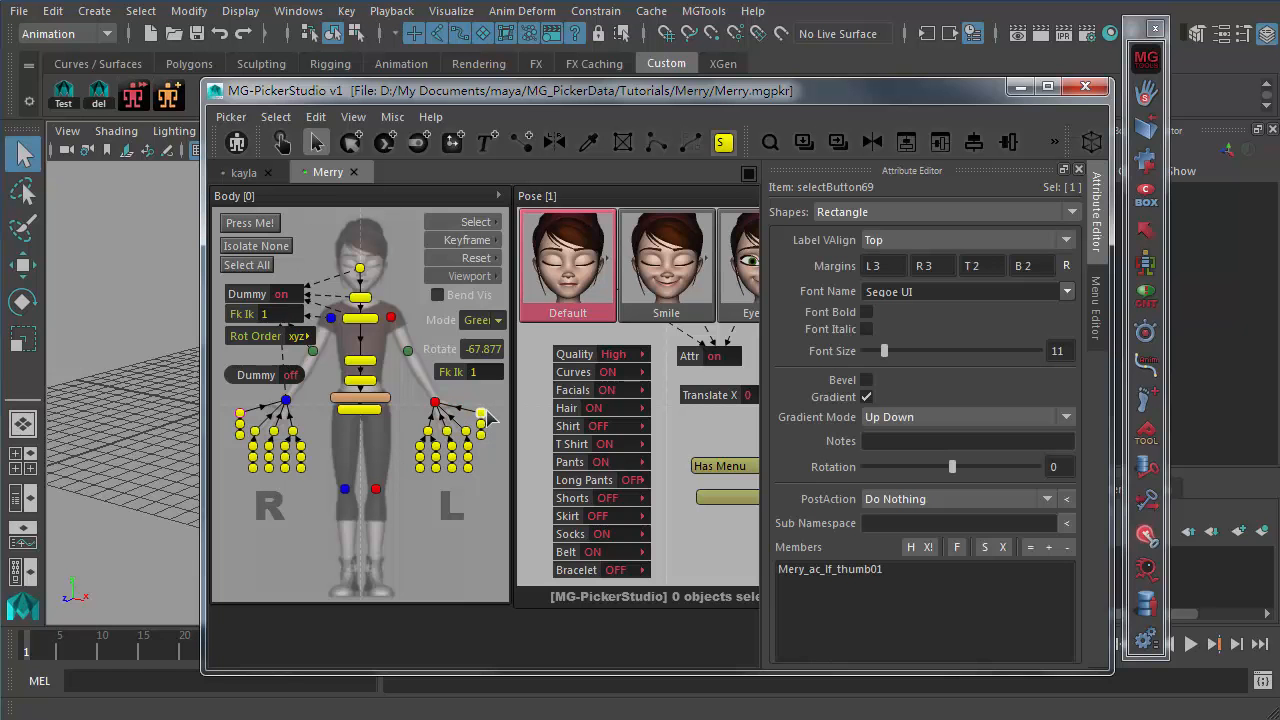
click(276, 117)
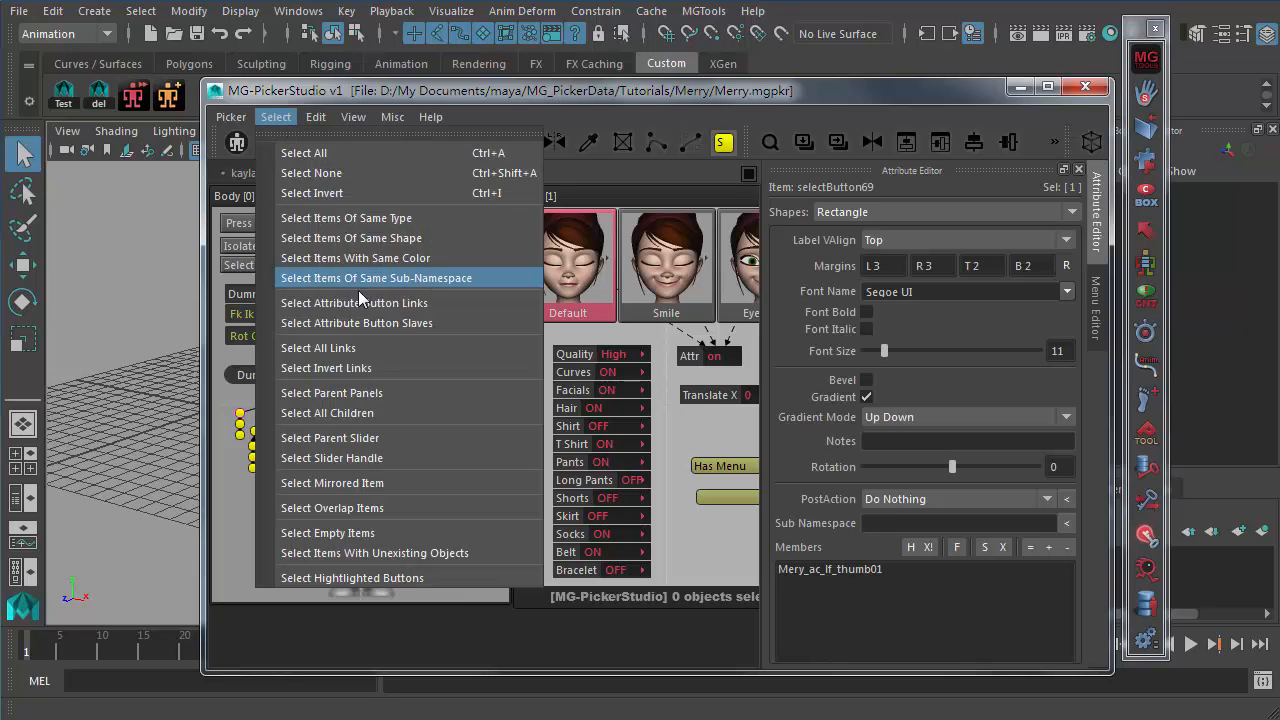
click(407, 222)
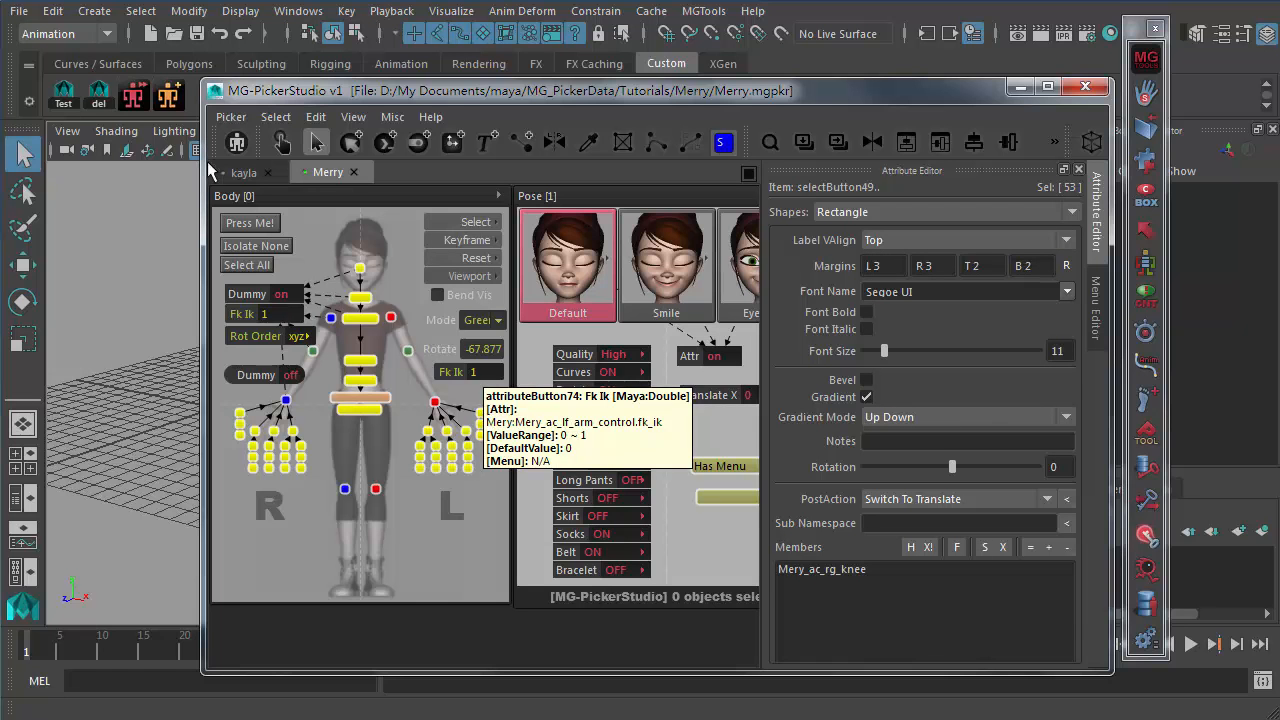
middle_drag(673, 426, 438, 427)
middle_drag(512, 452, 757, 461)
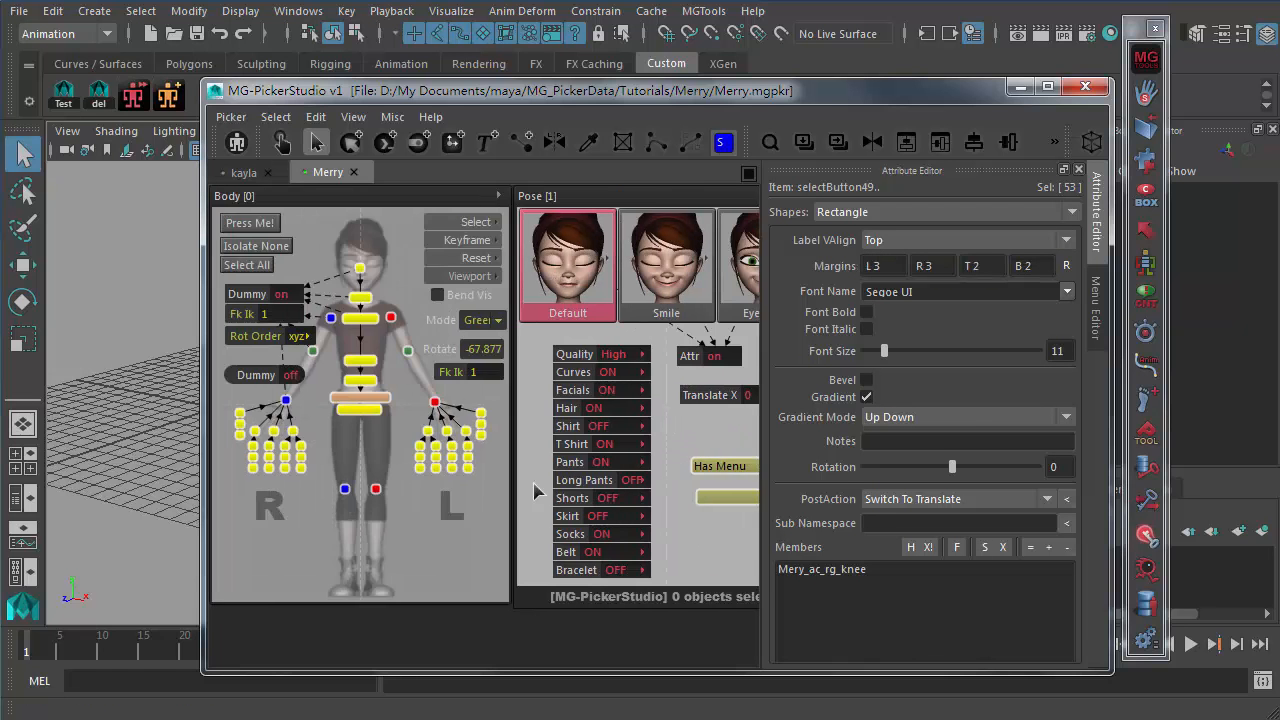
click(375, 457)
click(276, 117)
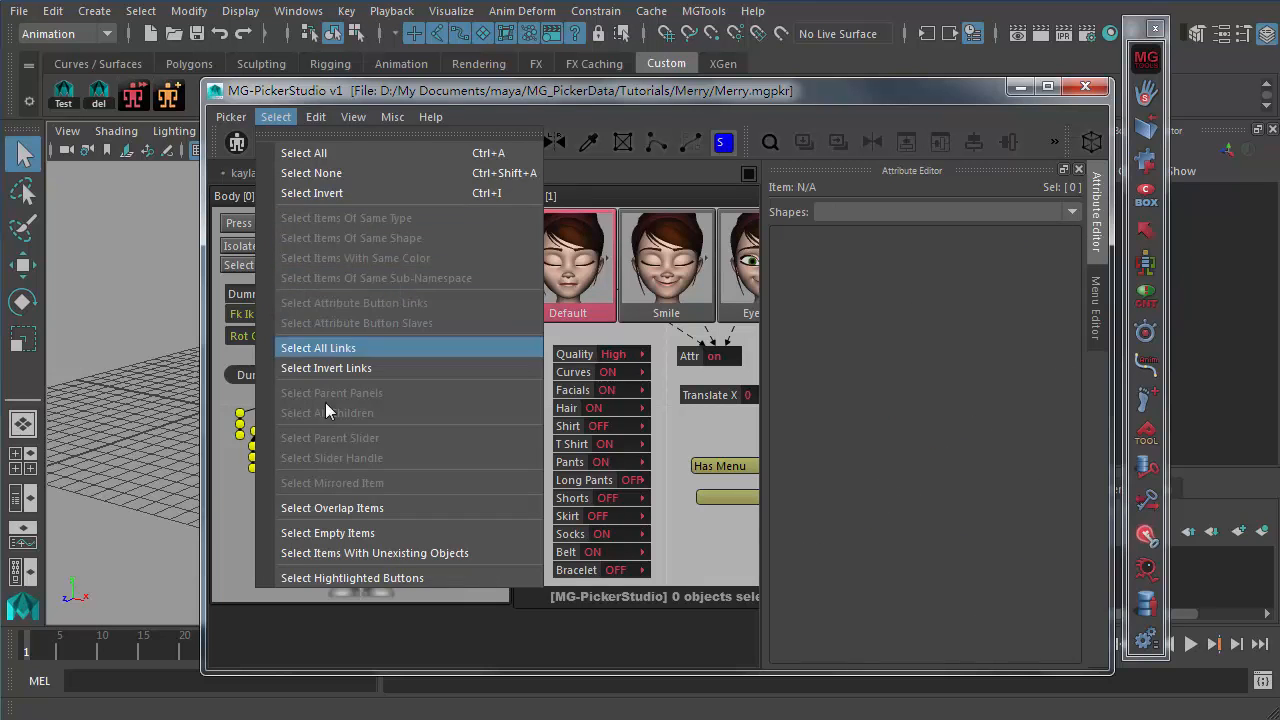
click(224, 488)
middle_drag(550, 405, 302, 418)
middle_drag(430, 419, 687, 410)
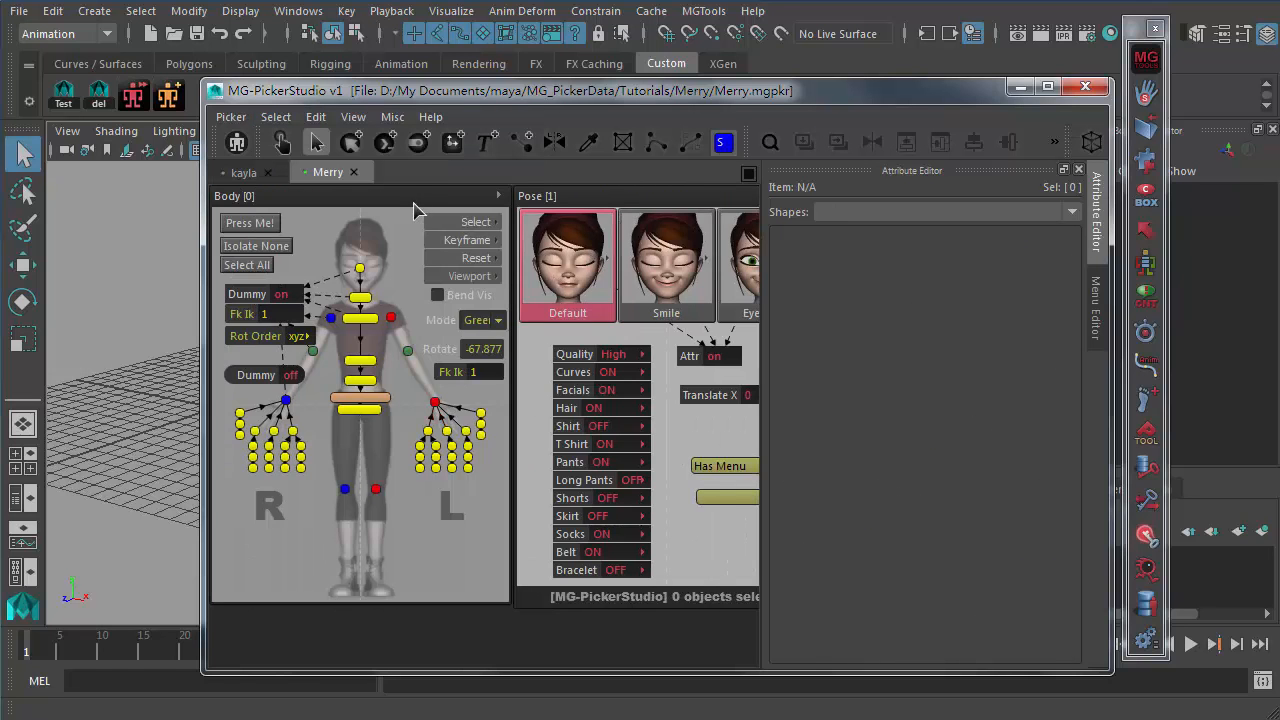
- Open the picker file shape.mgpkr from the Tutorials shape folder
double_click(408, 172)
double_click(444, 304)
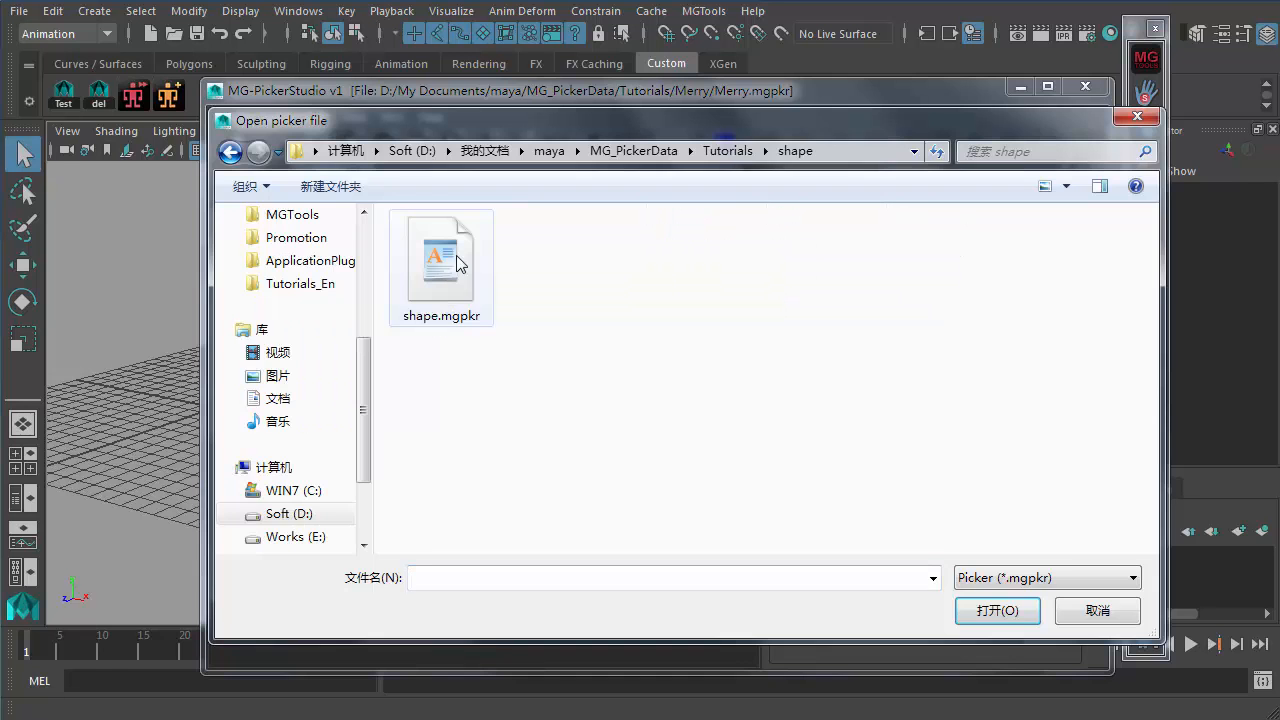
double_click(458, 258)
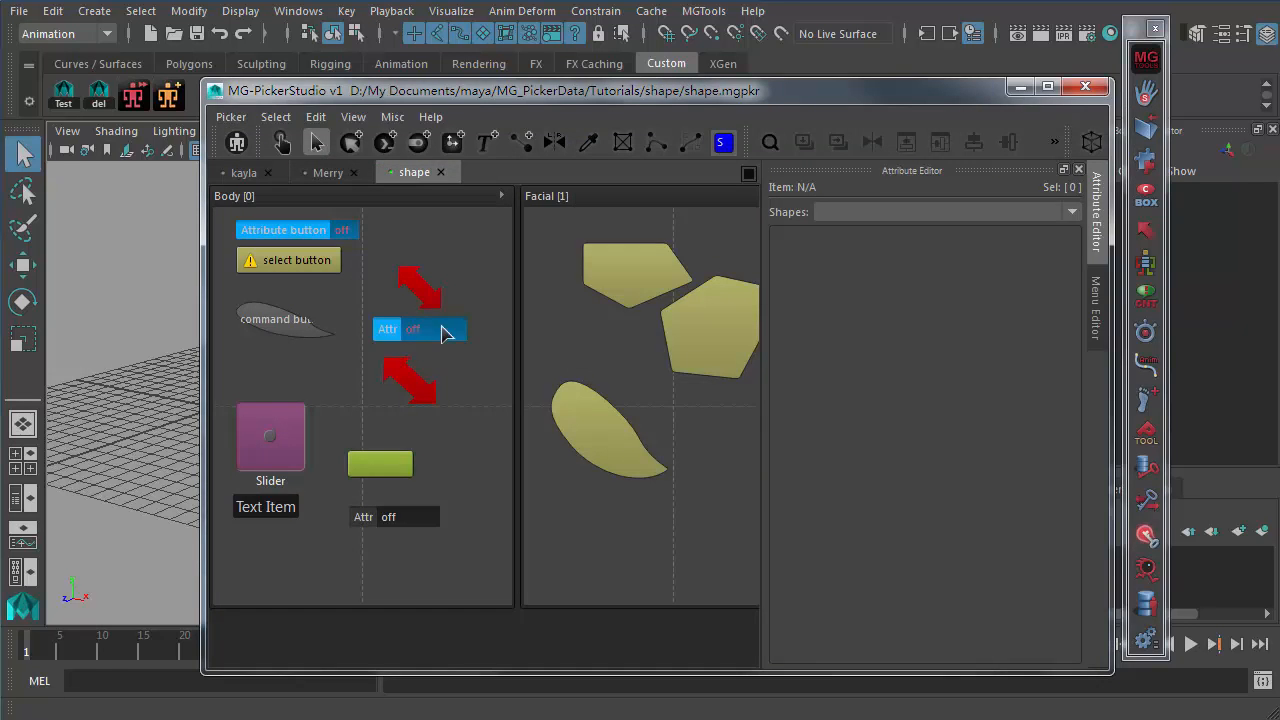
- Select all items with the same shape as the leaf-shaped Bezier button in the Facial panel, then clear the selection
click(575, 418)
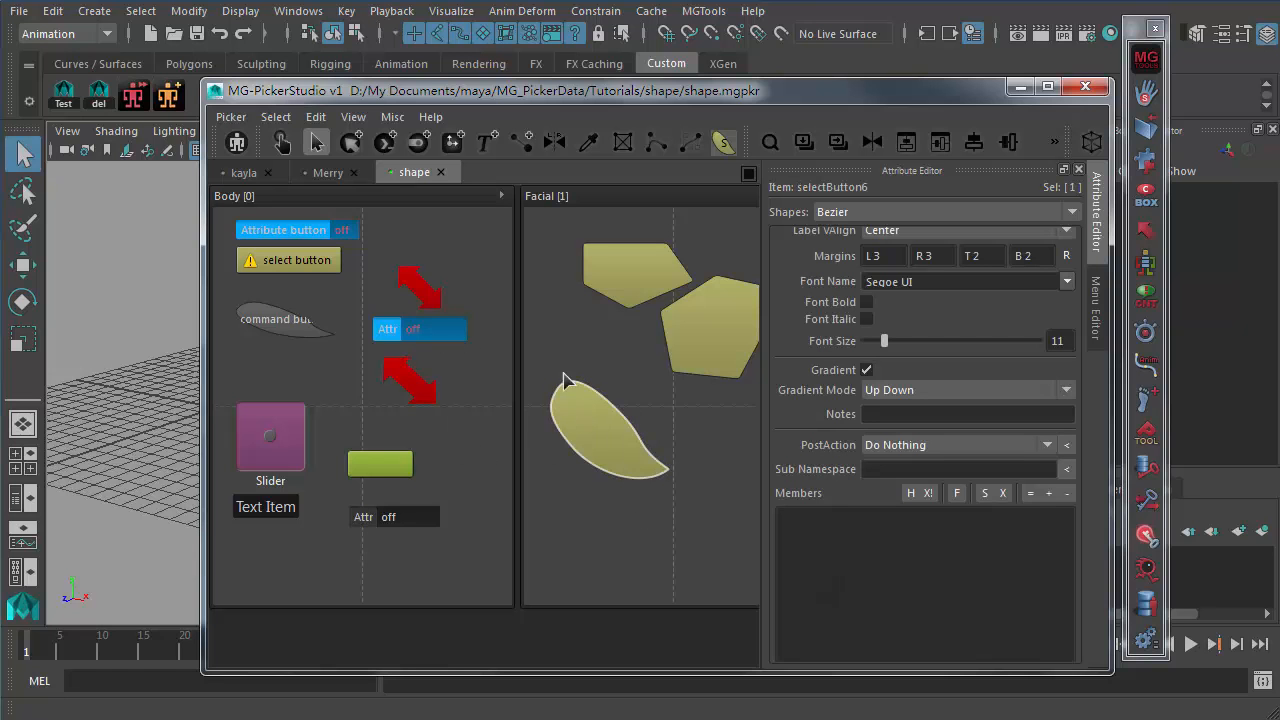
click(267, 117)
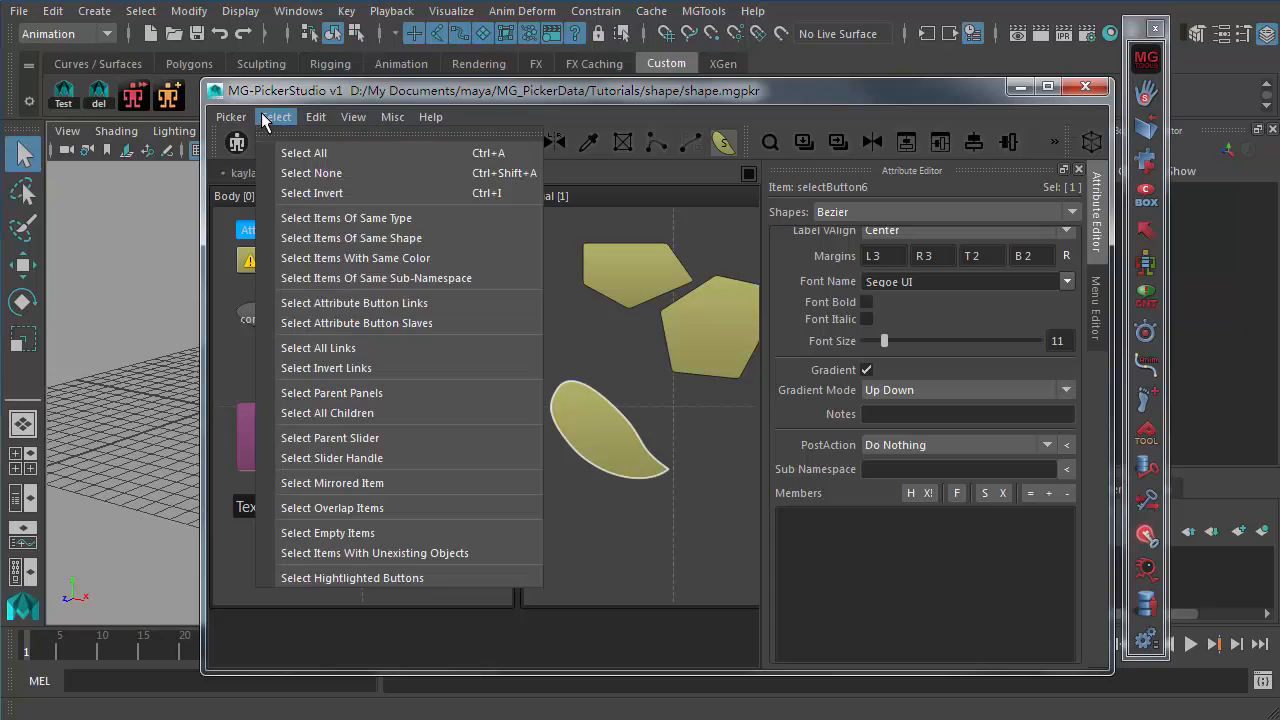
click(400, 238)
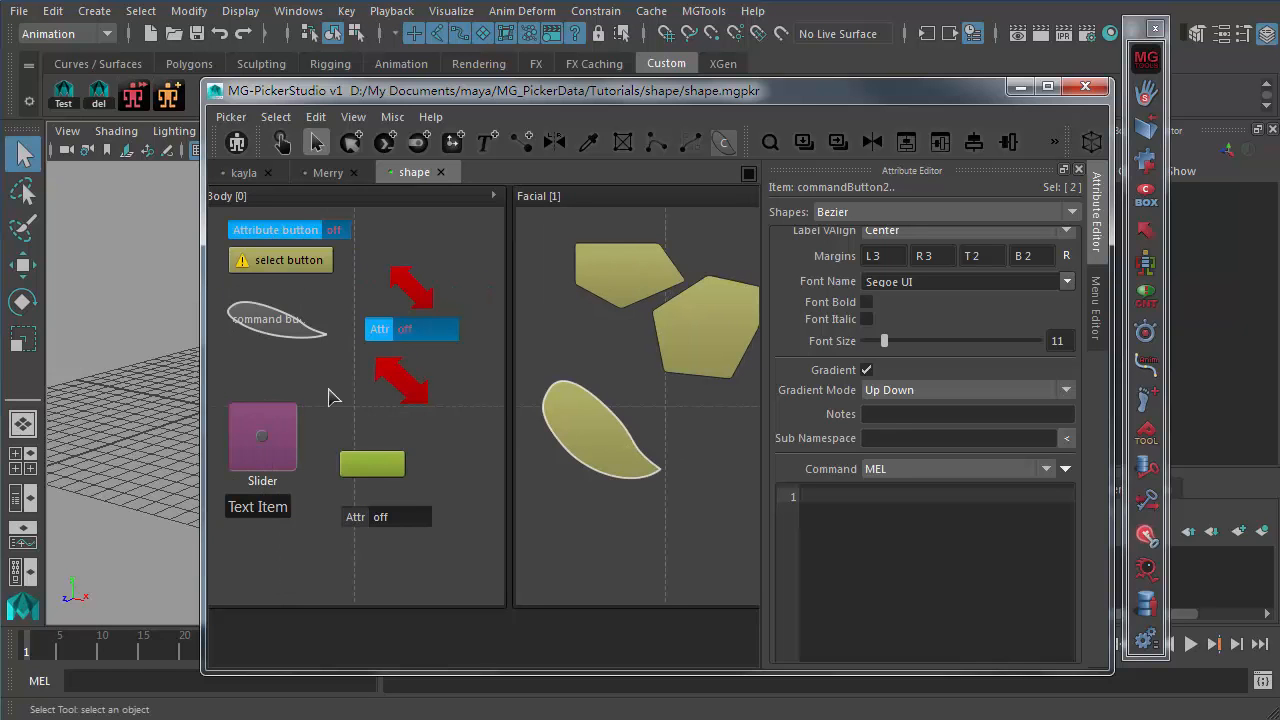
click(276, 117)
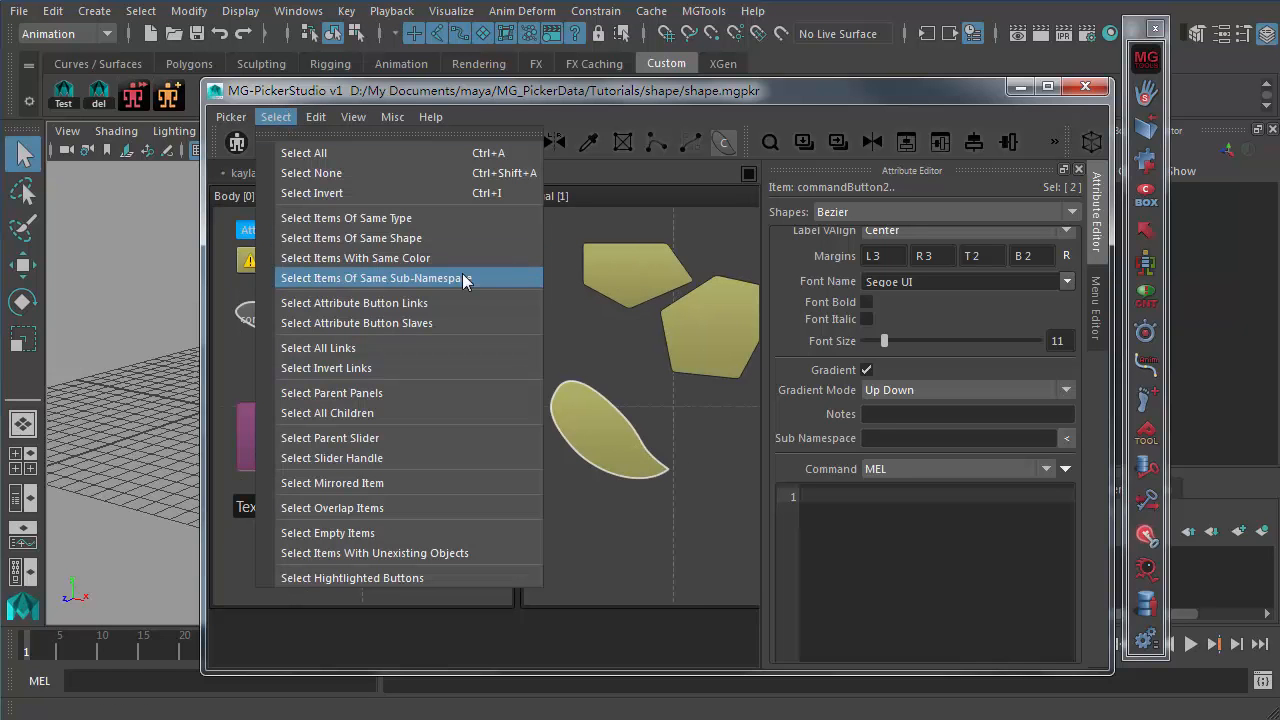
click(602, 352)
- Set the sub-namespace of the two polygon buttons in the Facial panel to SubNS
drag(543, 250, 722, 333)
click(890, 480)
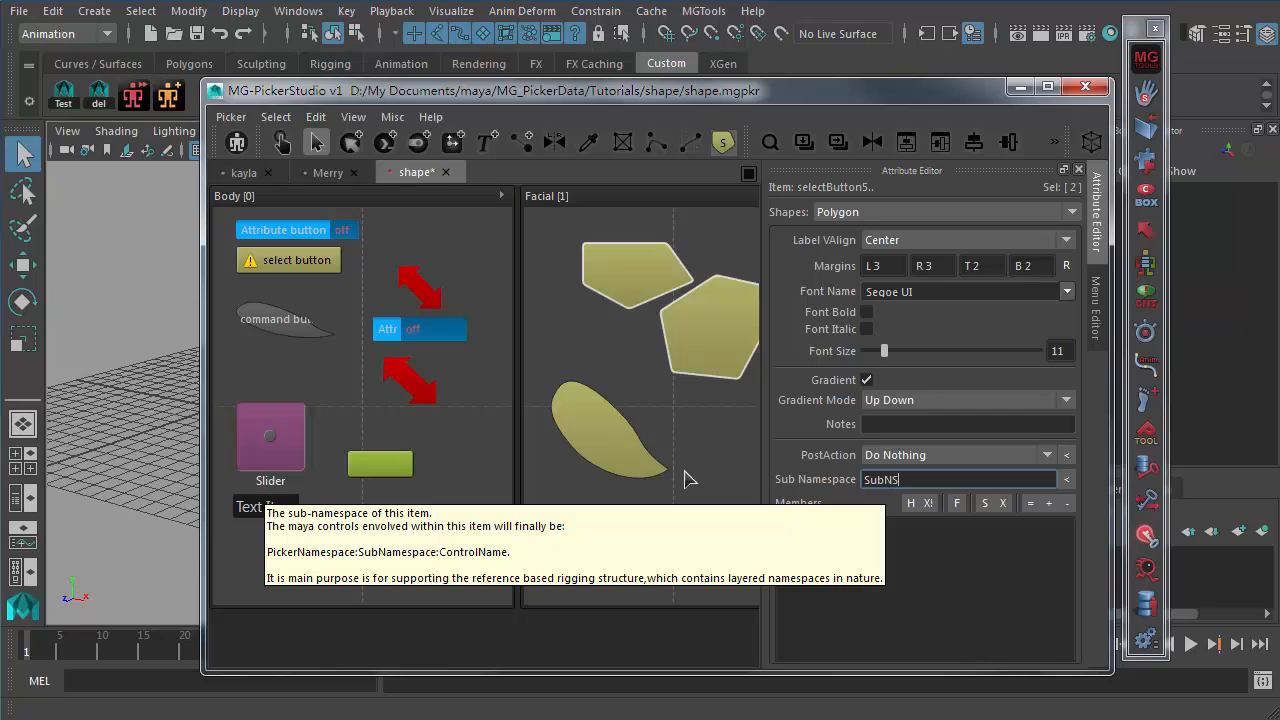
click(663, 544)
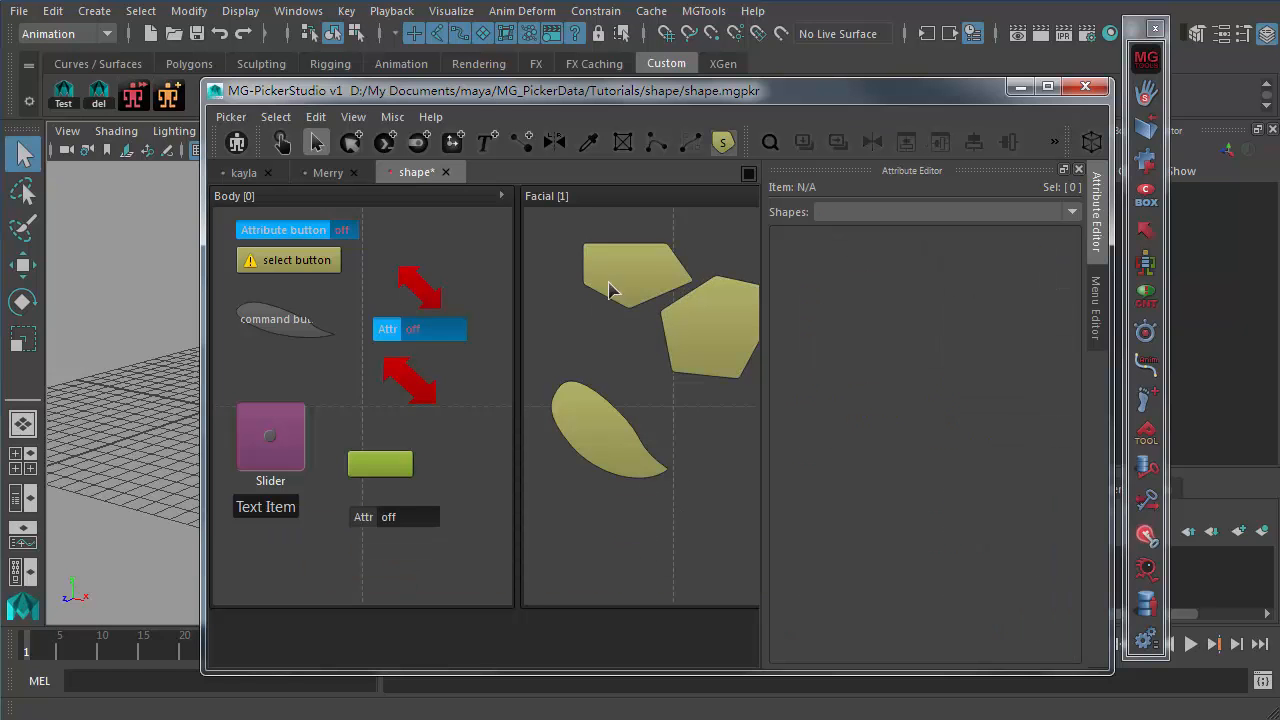
- Compare the sub-namespace of the upper polygon button with that of the upper red double-arrow button
click(446, 268)
click(606, 281)
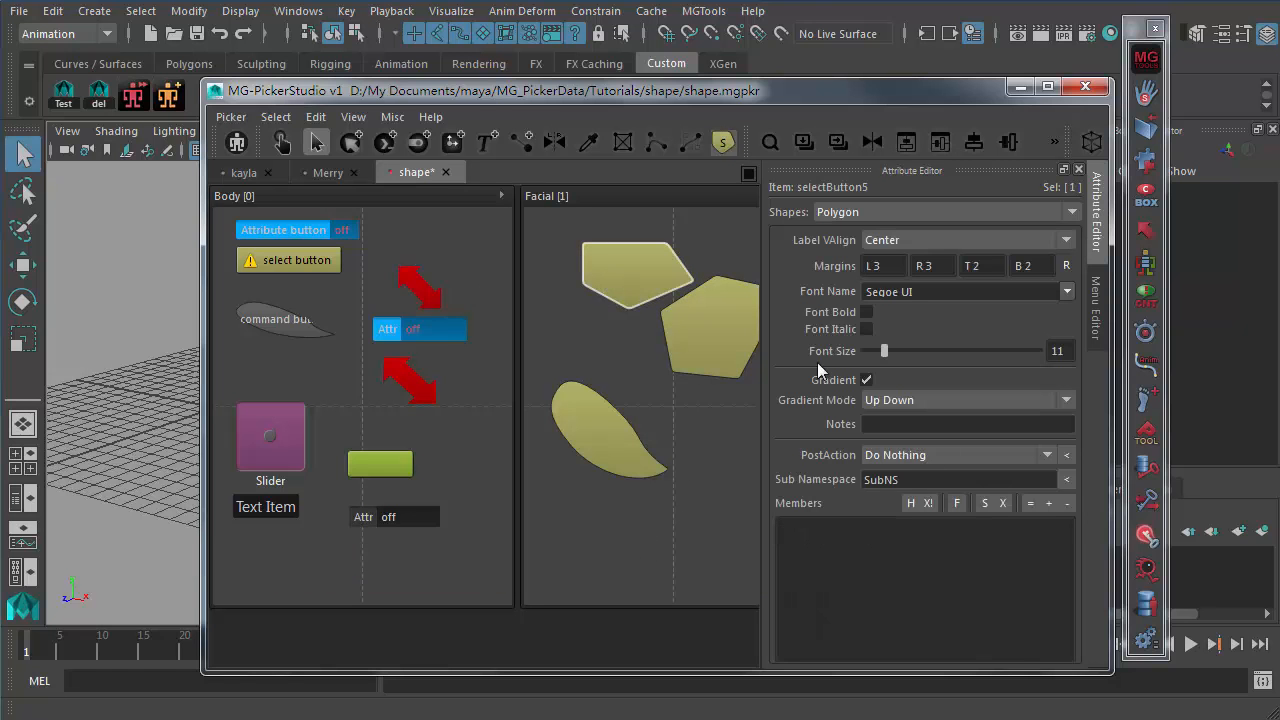
drag(911, 478, 850, 474)
click(425, 291)
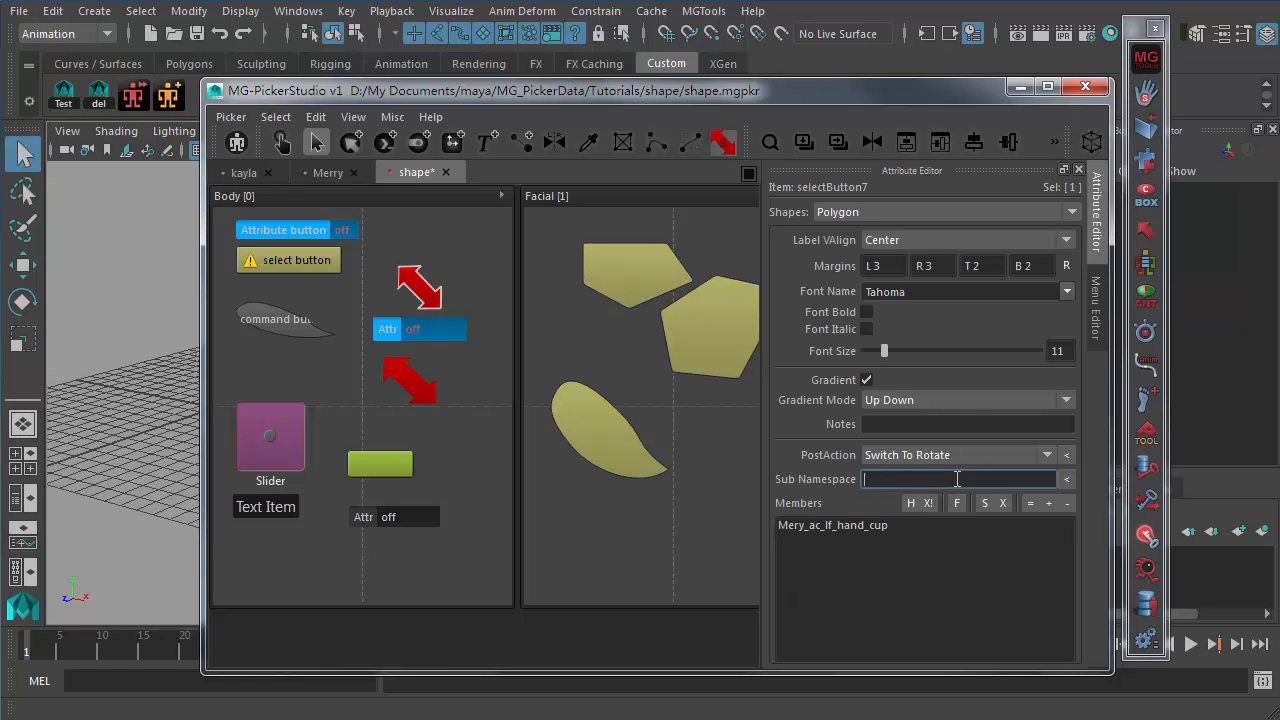
click(553, 330)
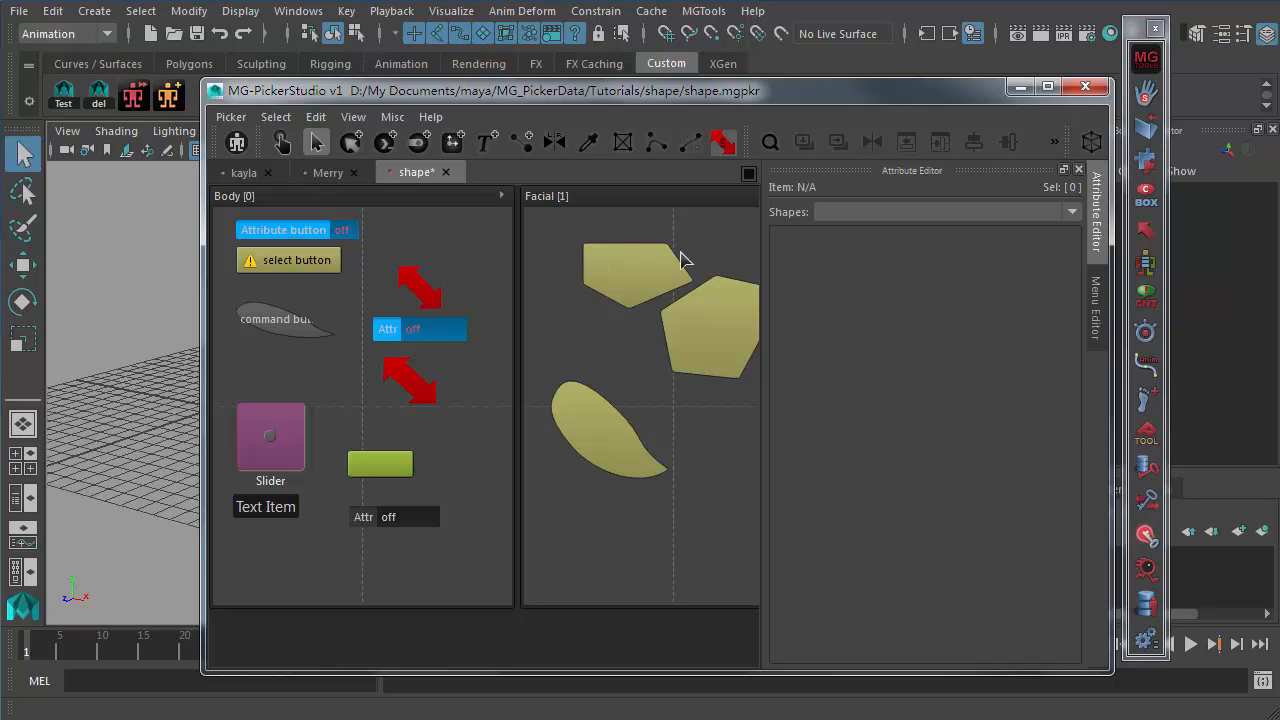
- Select all items sharing the upper polygon button's sub-namespace, then clear the selection
click(640, 280)
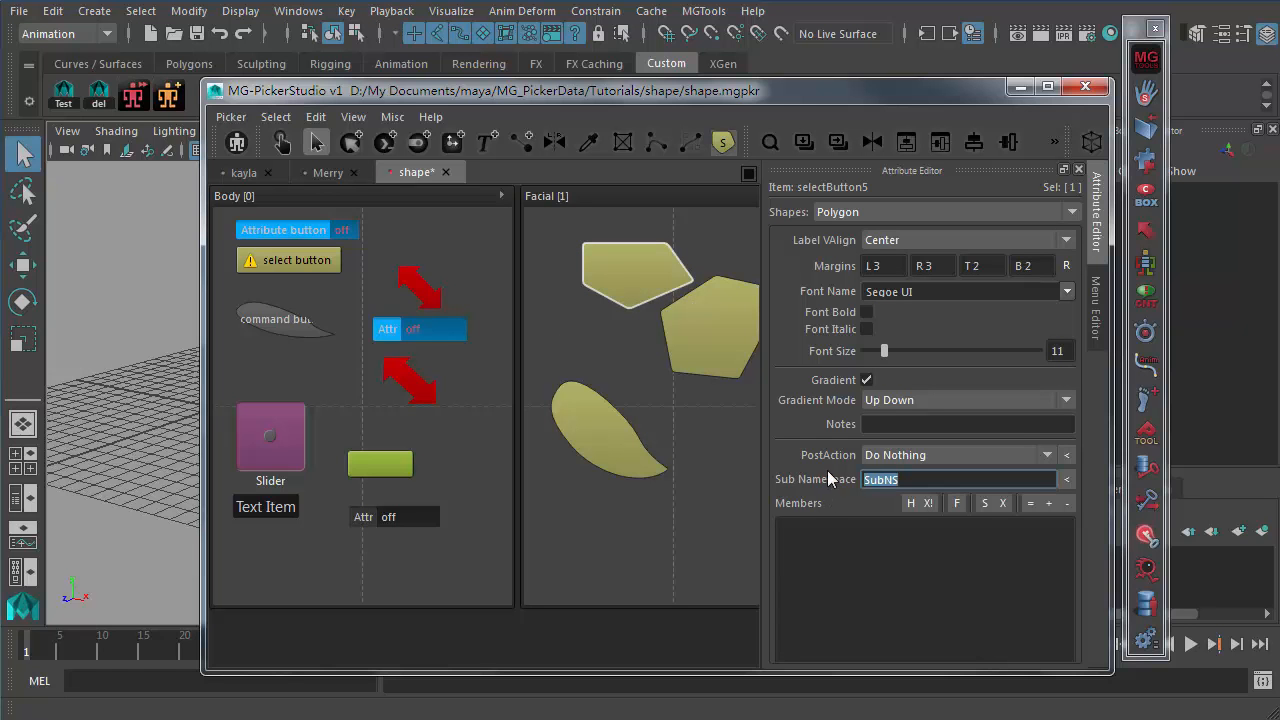
click(277, 117)
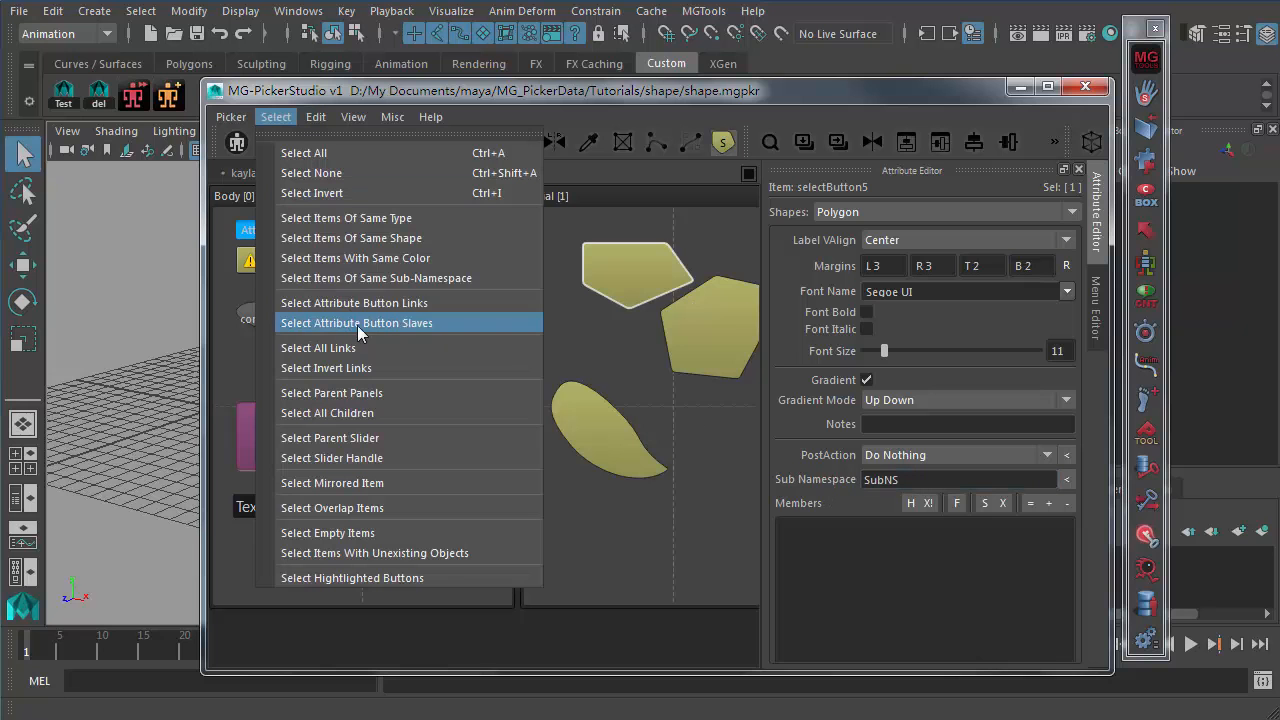
click(400, 278)
click(535, 328)
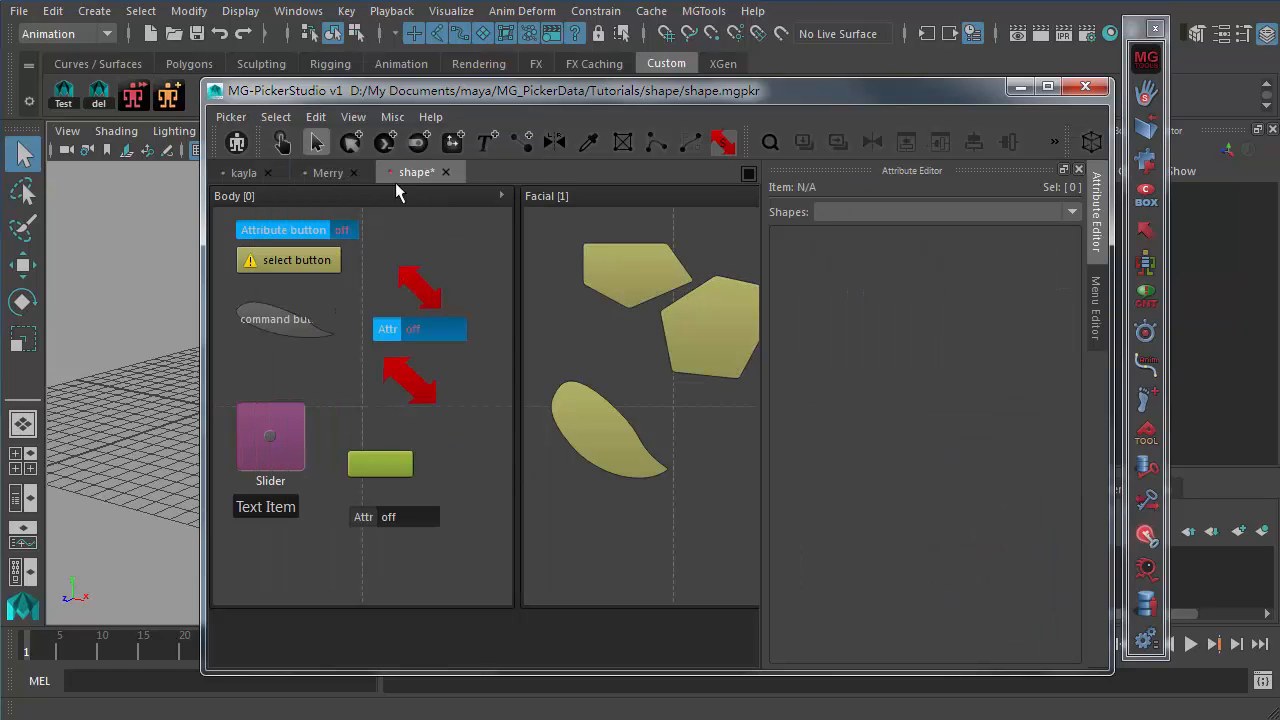
- Return to the Merry picker, select the upper Dummy attribute button and nudge it slightly
click(276, 117)
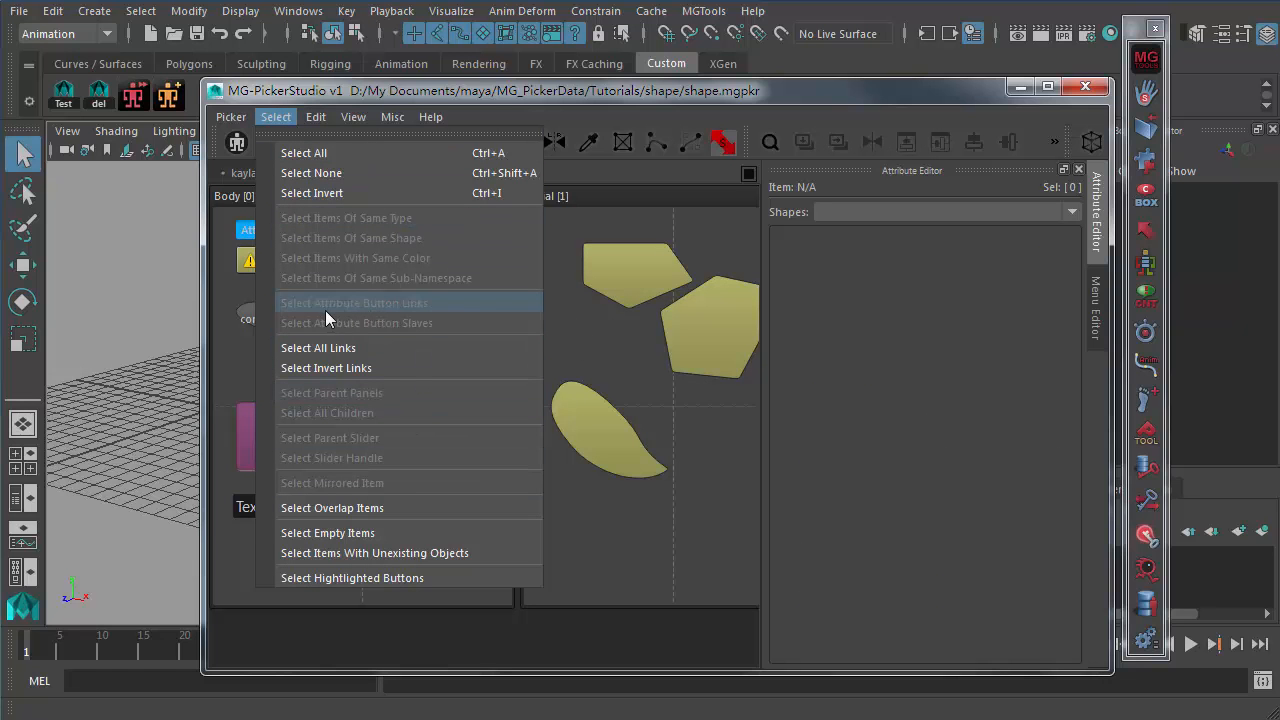
click(553, 319)
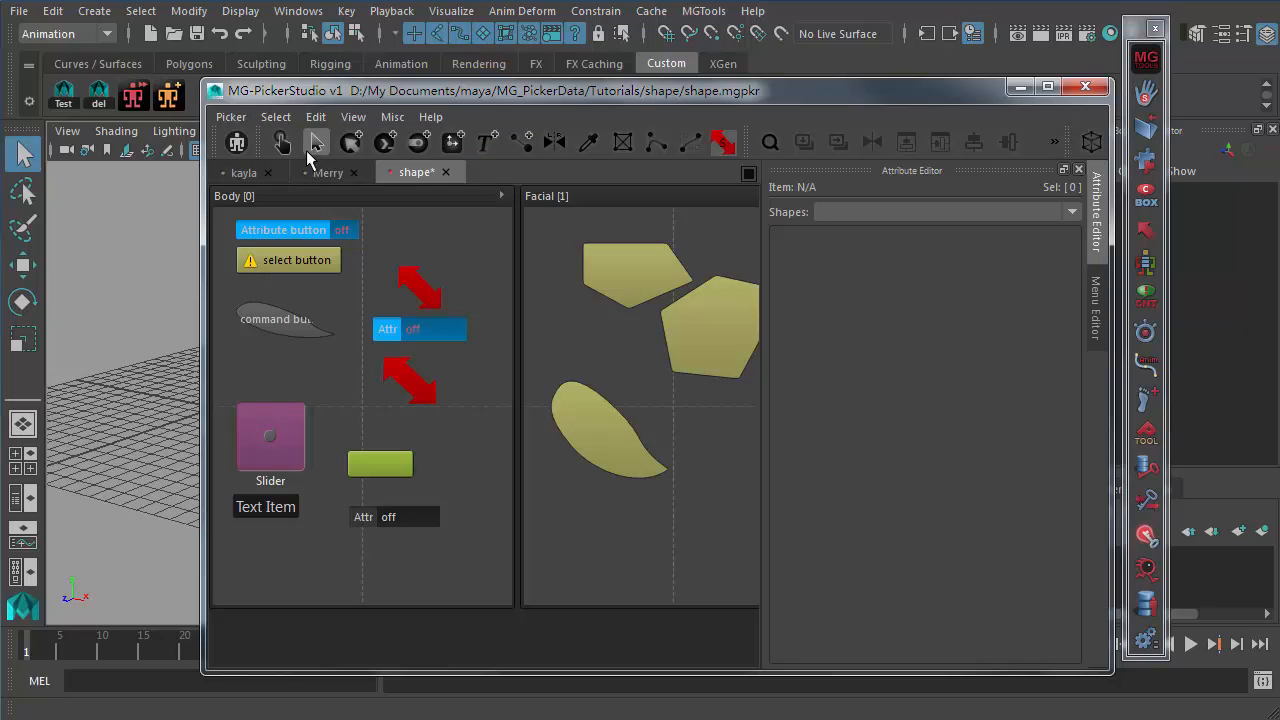
click(281, 144)
click(313, 142)
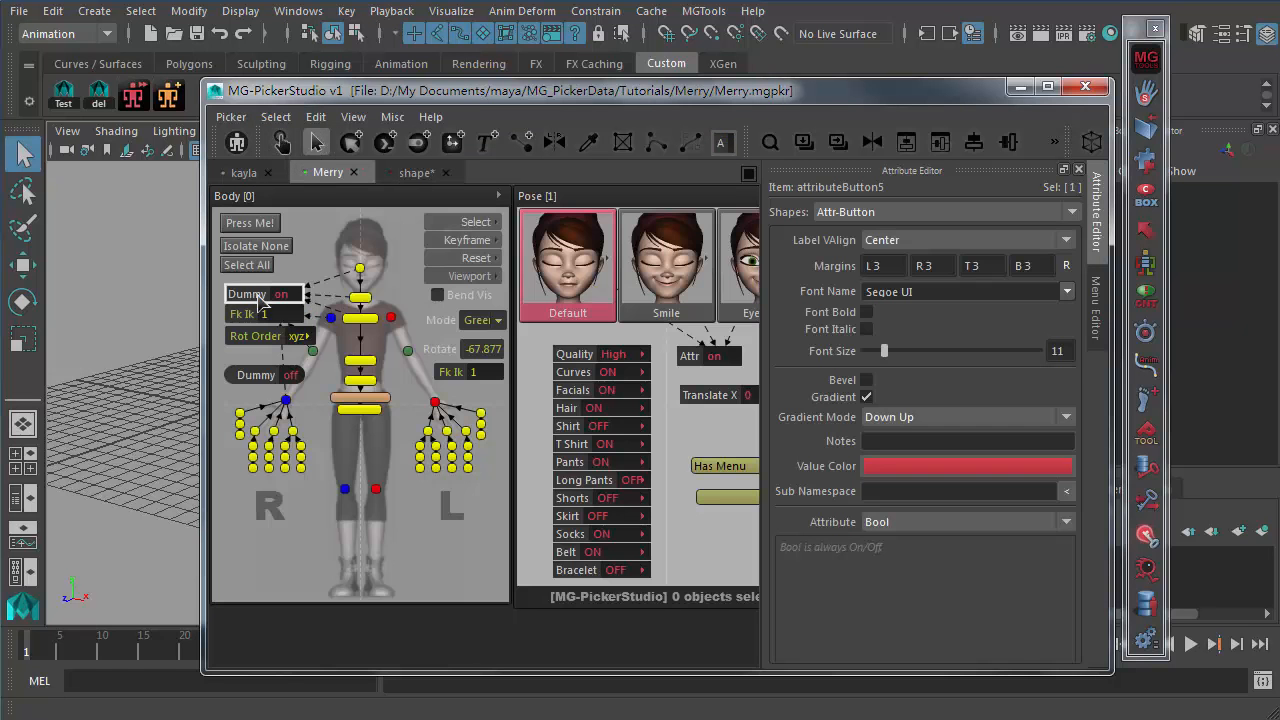
mouse_move(258, 300)
mouse_down()
mouse_move(272, 292)
mouse_move(262, 296)
mouse_up()
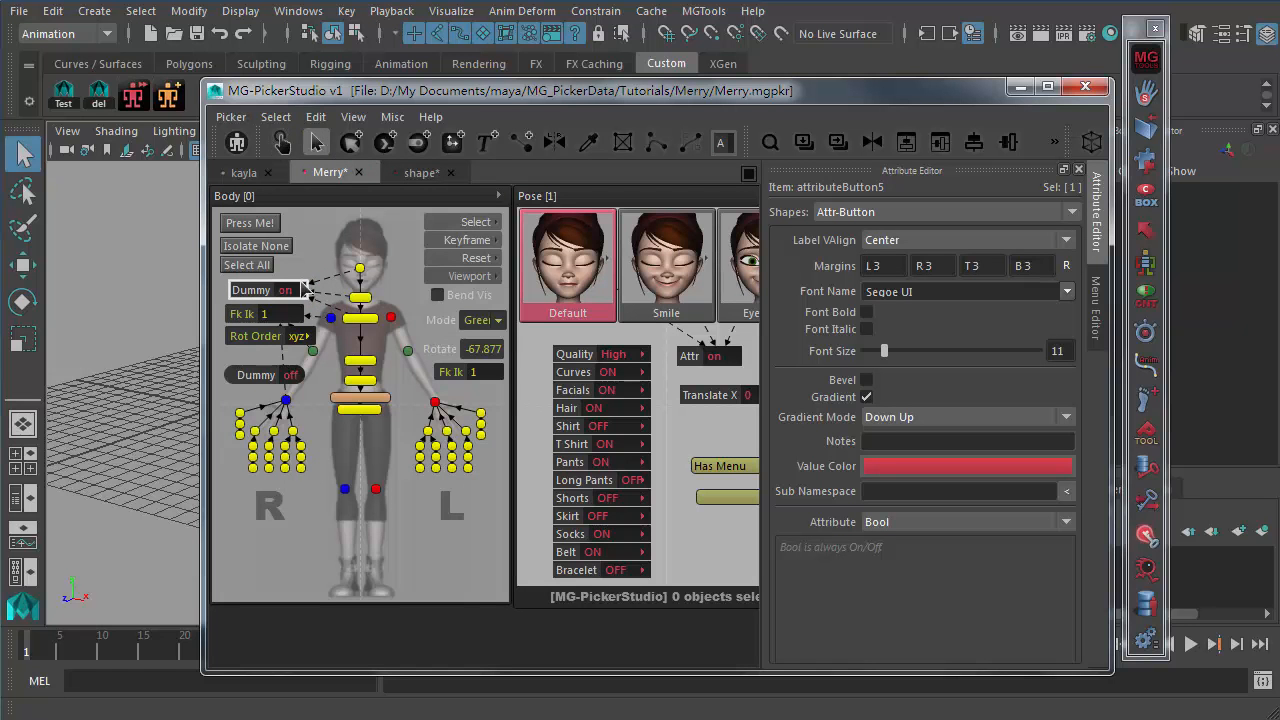
- Select the attribute button links of the upper Dummy button
click(276, 117)
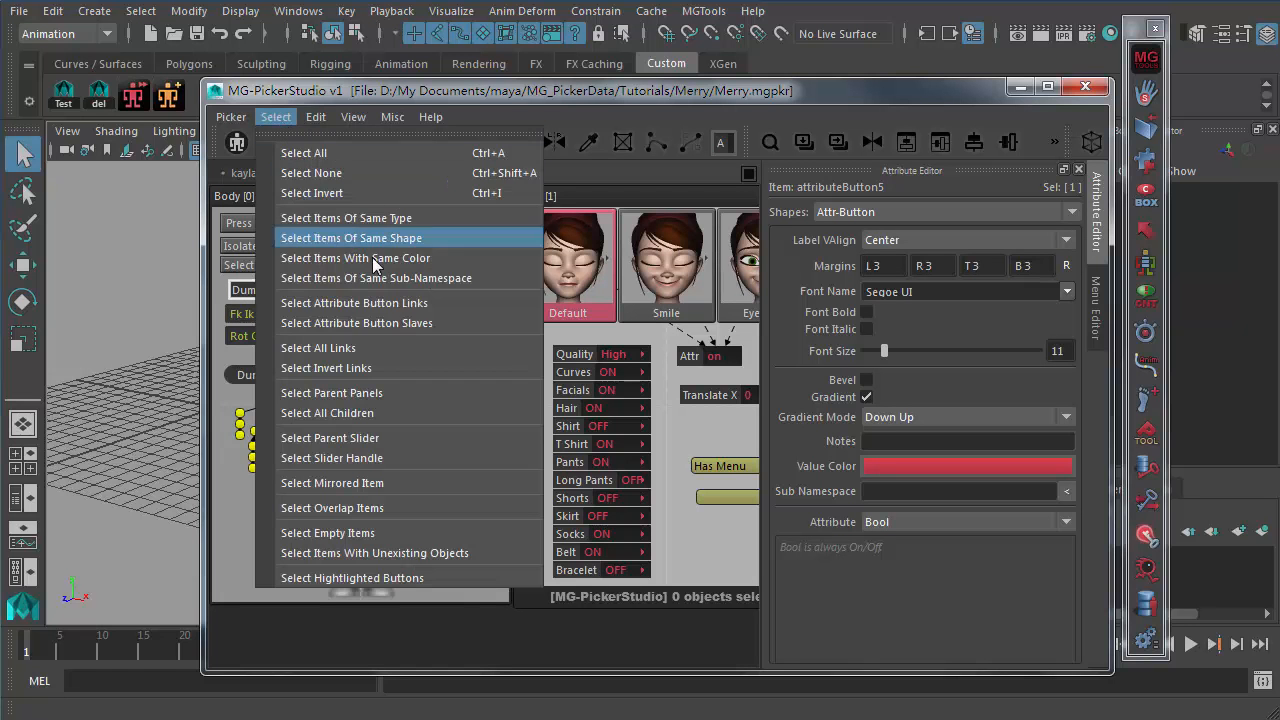
click(429, 304)
drag(334, 242, 340, 285)
- Select the attribute button slaves of the upper Dummy button, then clear the selection
click(245, 292)
click(281, 117)
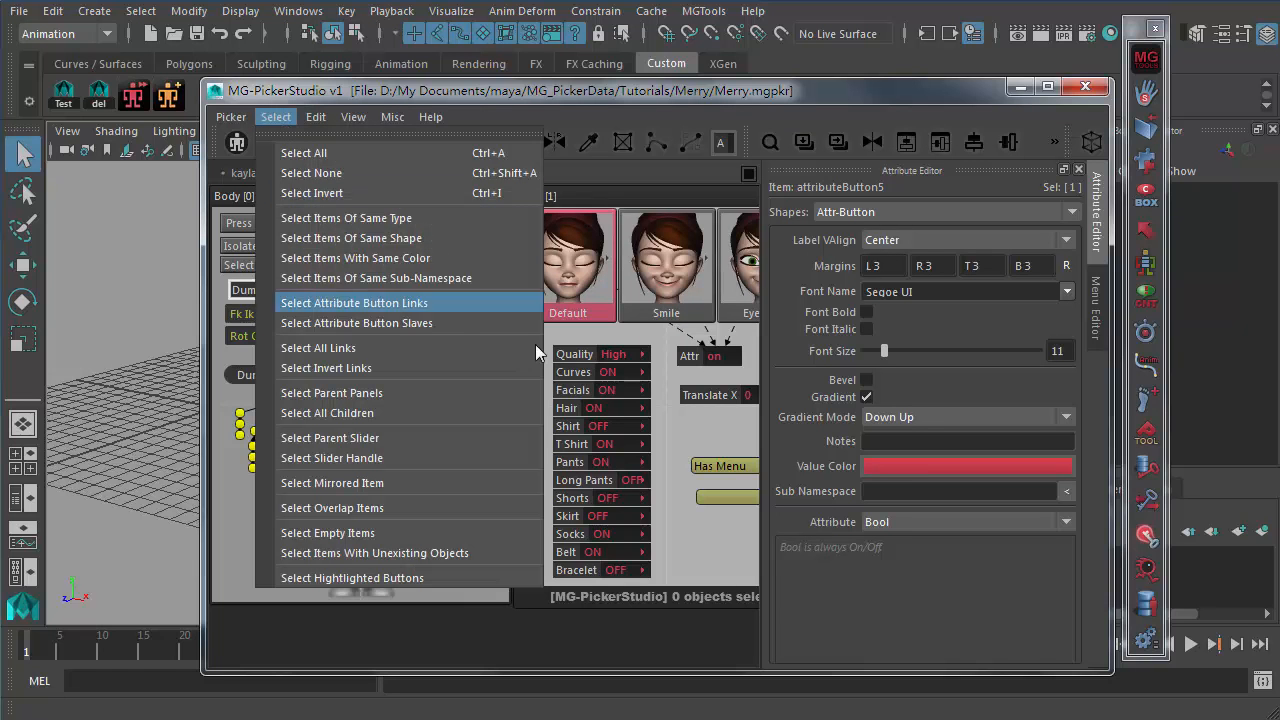
click(433, 325)
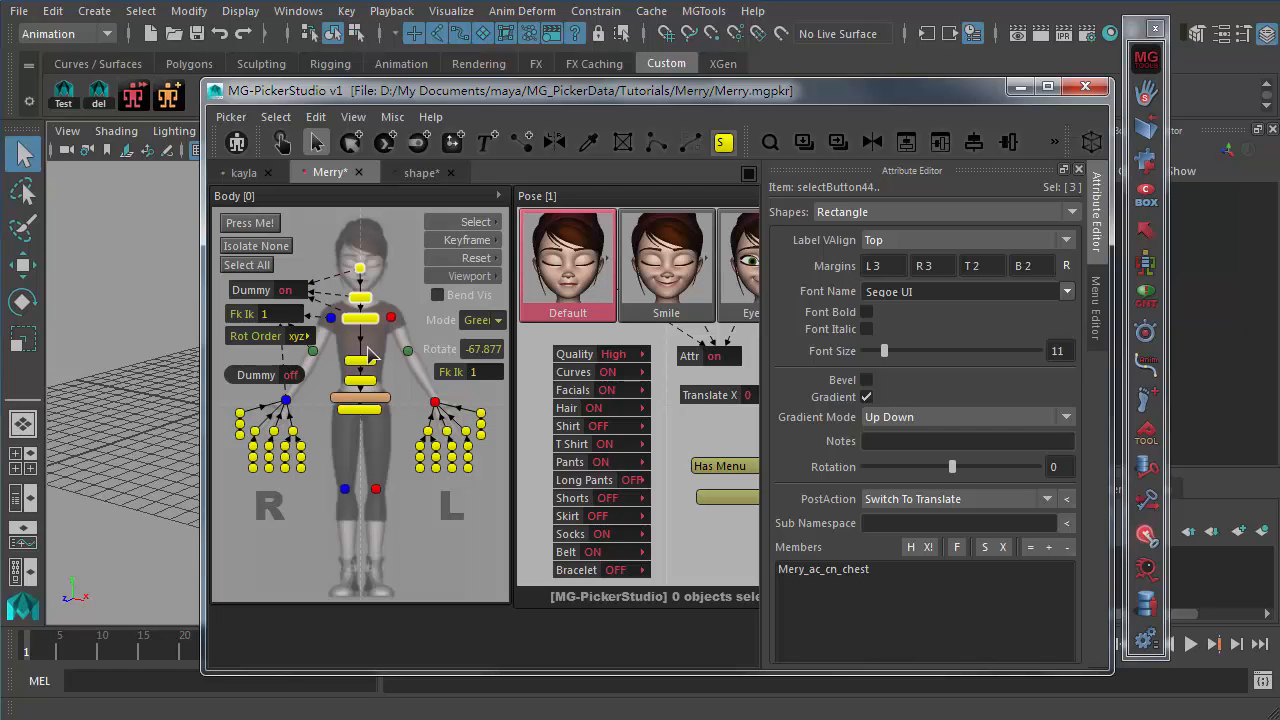
click(332, 250)
- Select all links in the Merry picker, then only the finger links fanning out from the blue right-hand button
click(276, 117)
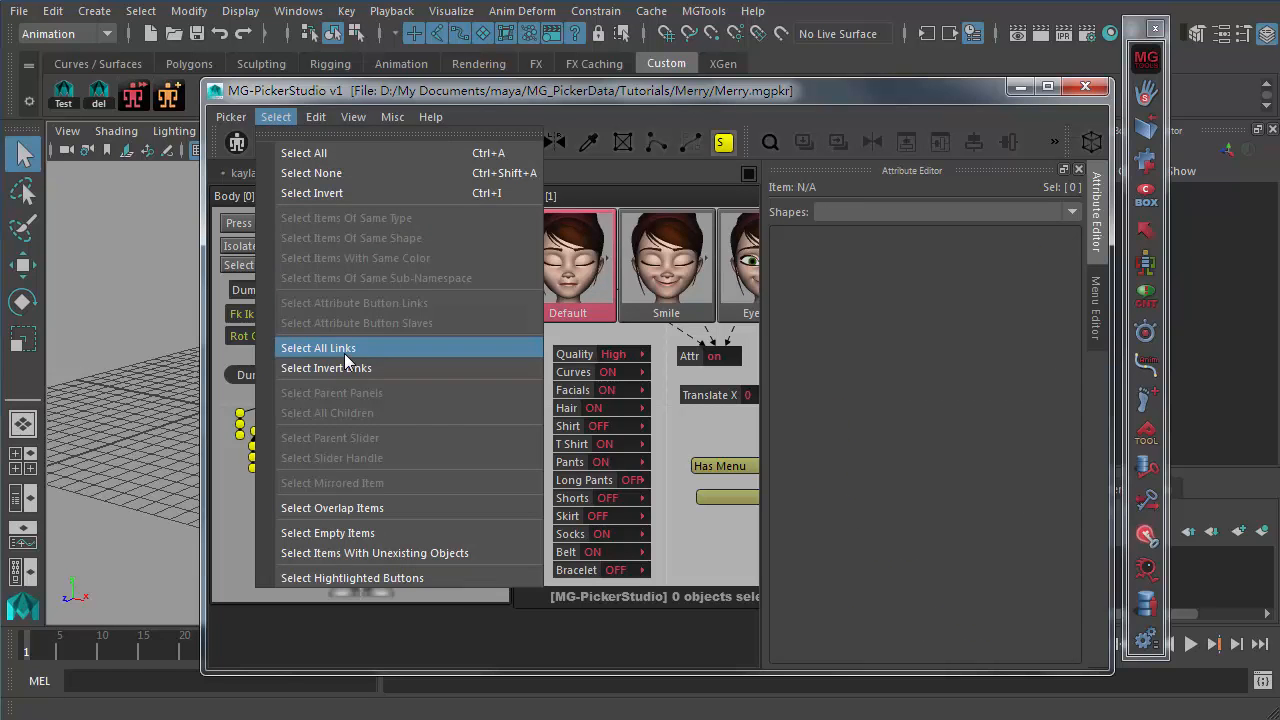
click(366, 347)
click(276, 117)
click(241, 534)
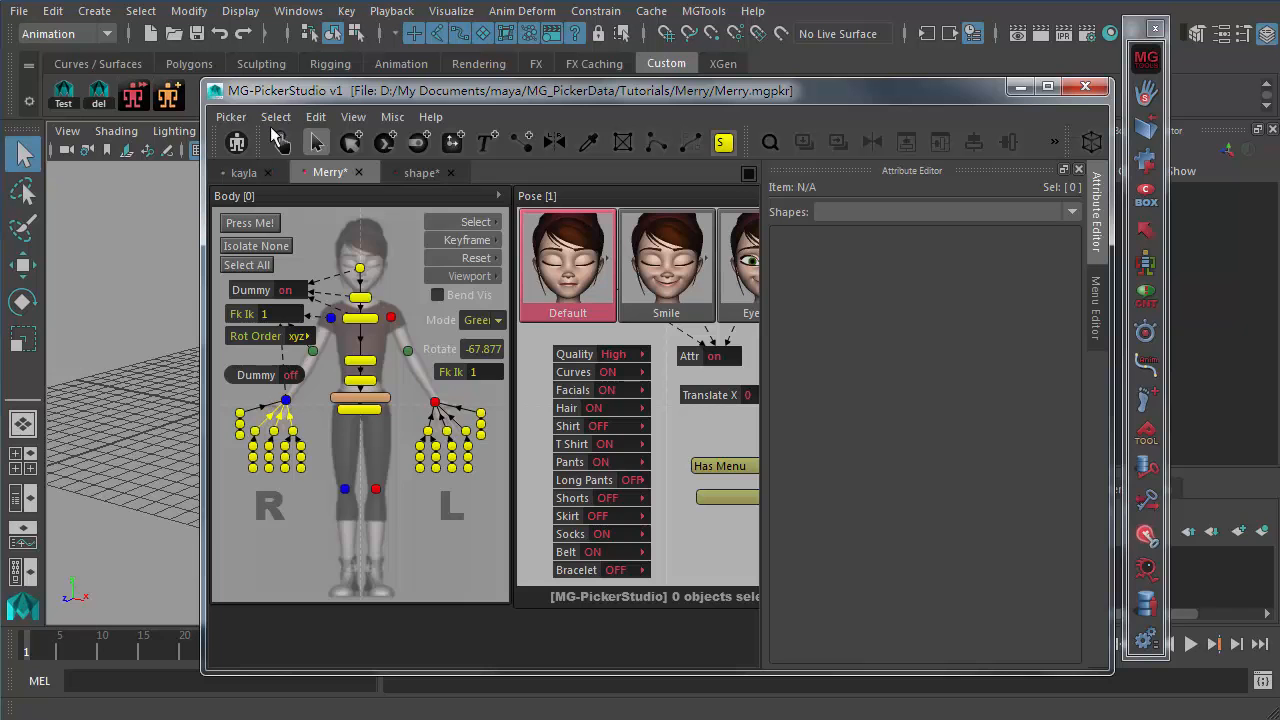
- Invert the link selection so every link except the right-hand finger links is selected
click(276, 117)
click(336, 347)
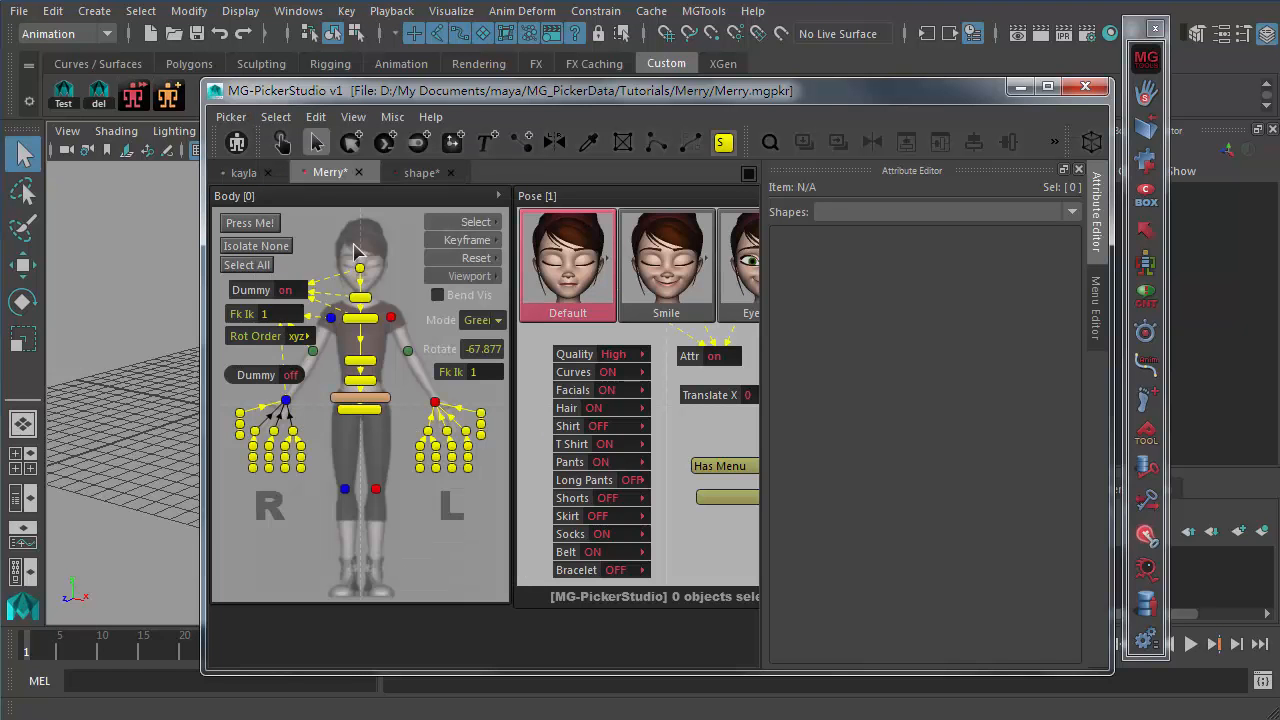
click(276, 117)
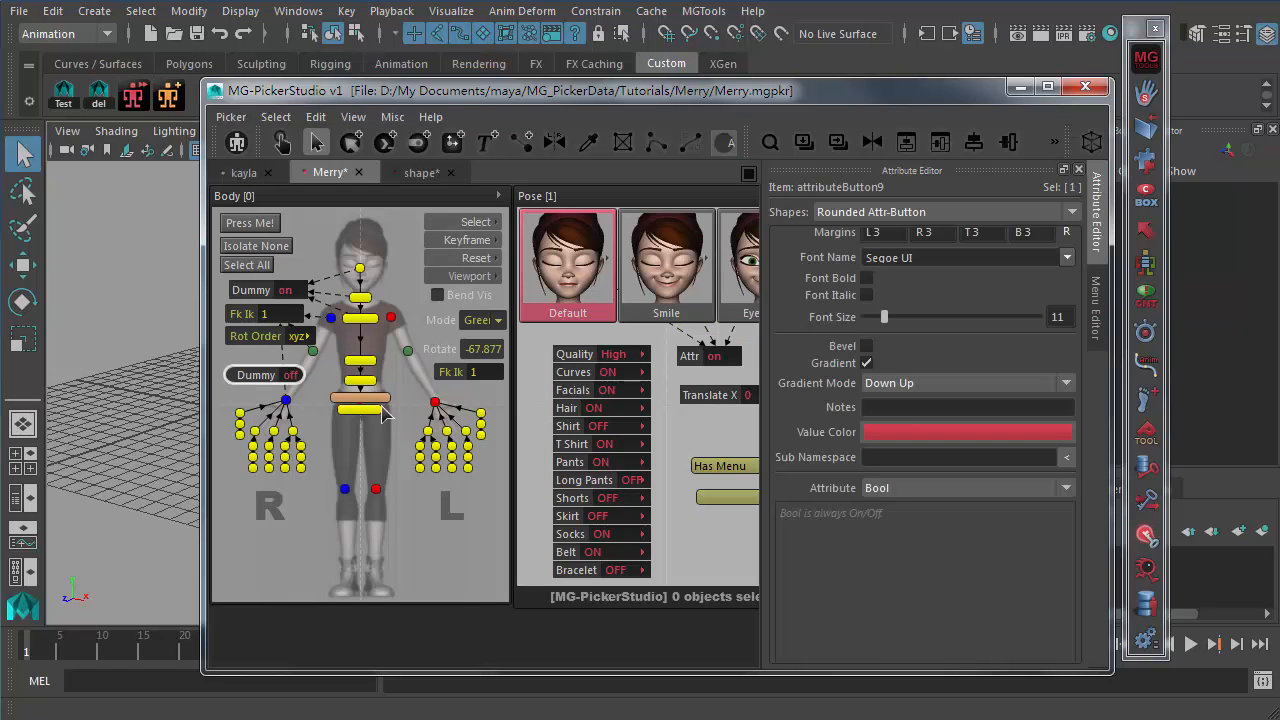
- Select the red left-hand button and then its parent panel
click(434, 404)
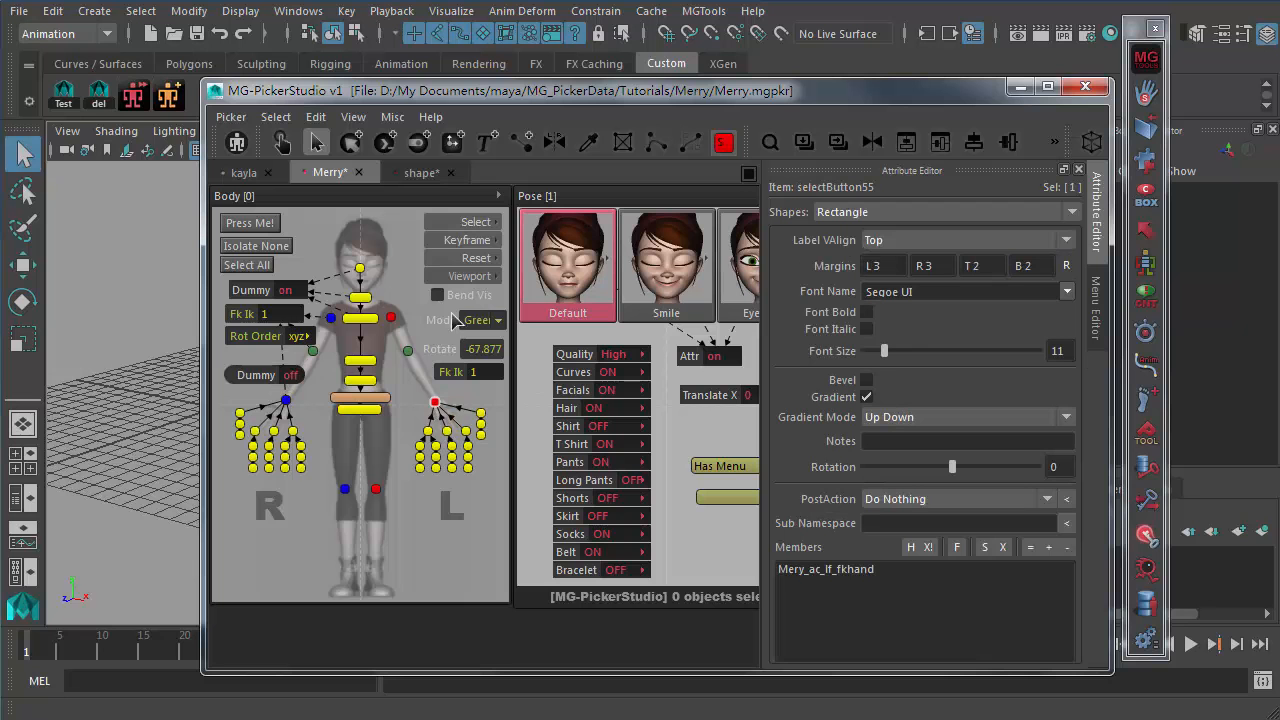
click(276, 117)
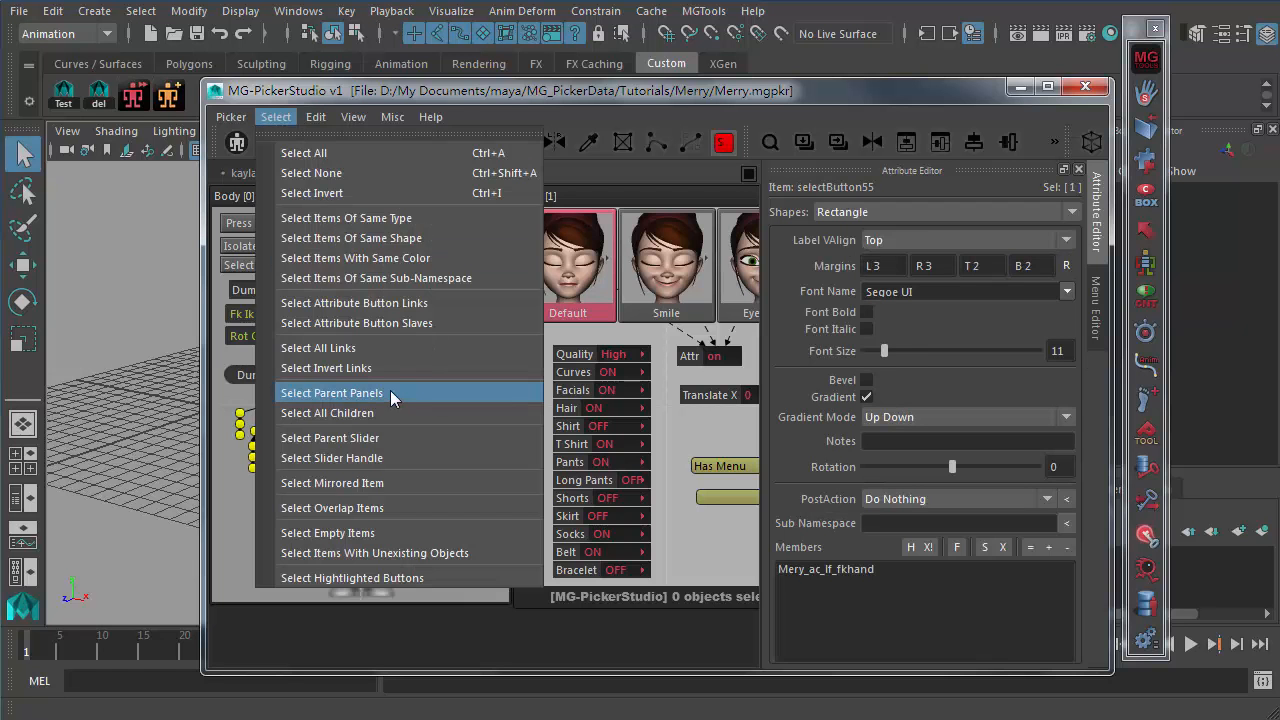
click(390, 393)
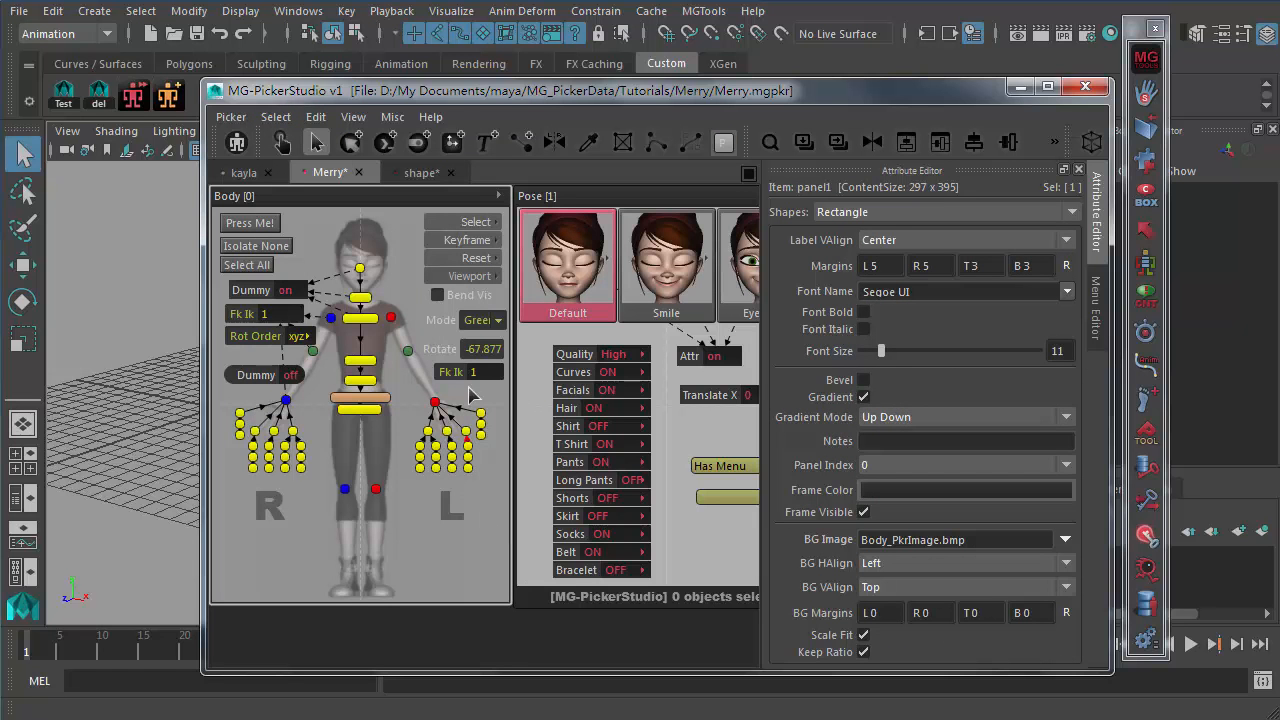
mouse_move(240, 195)
- Select the Body panel and then all of its children, then clear the selection
click(435, 403)
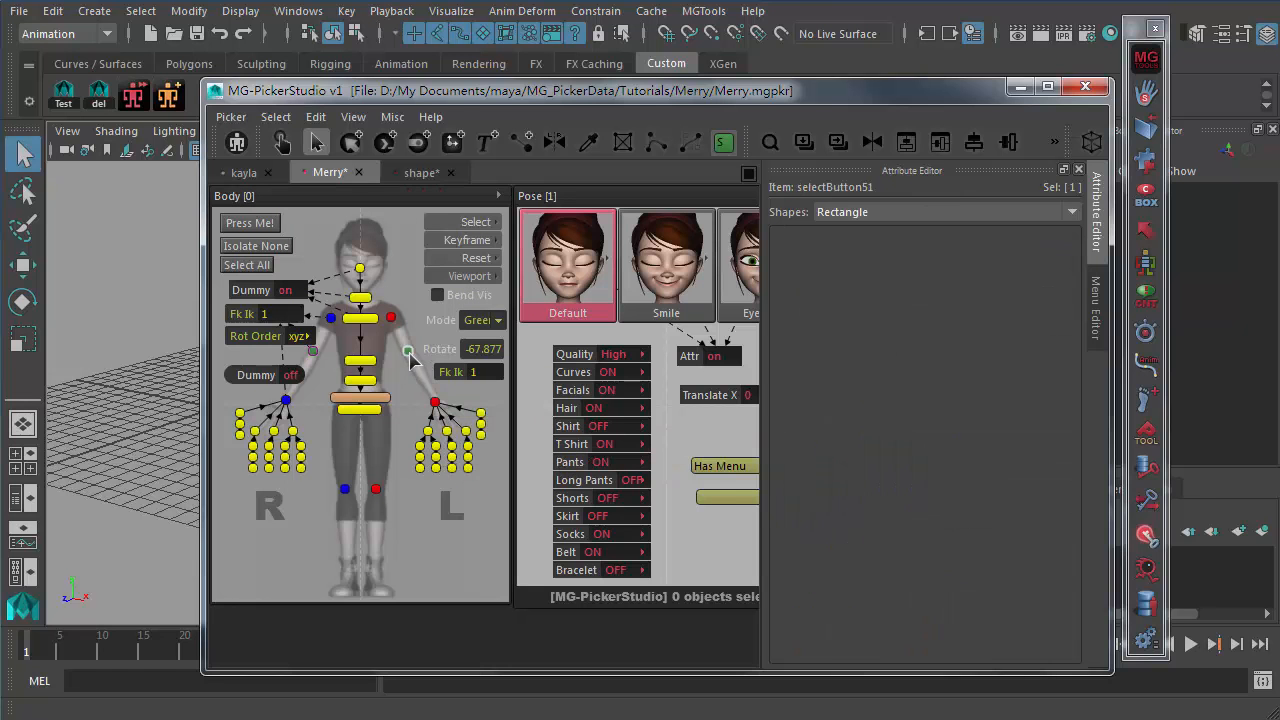
click(290, 209)
click(276, 117)
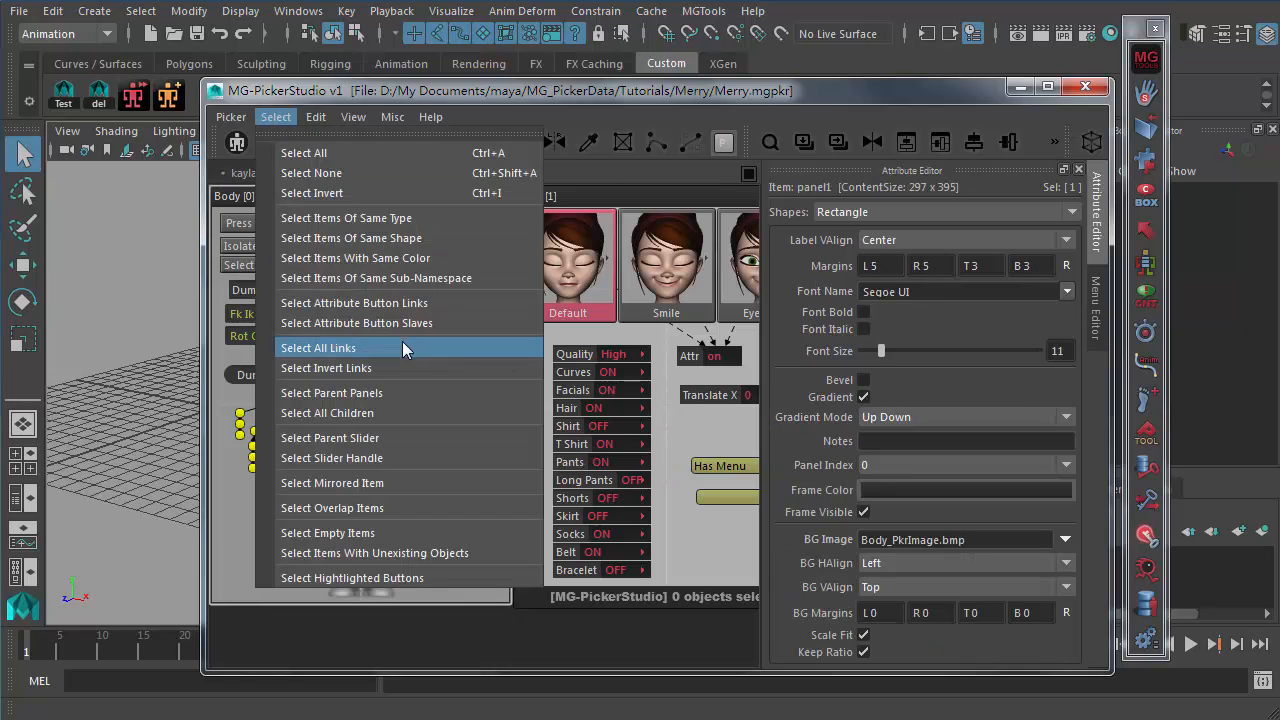
click(351, 413)
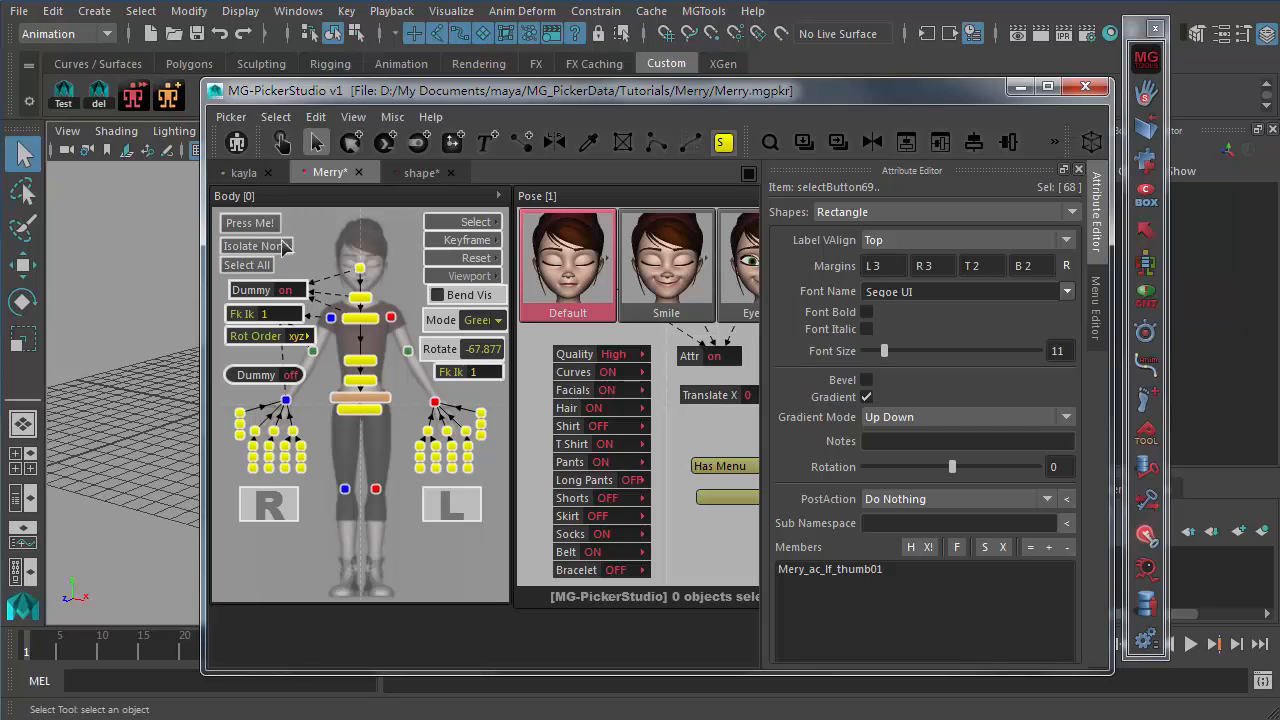
click(332, 222)
- Look through the open pickers and switch to the kayla picker
click(276, 117)
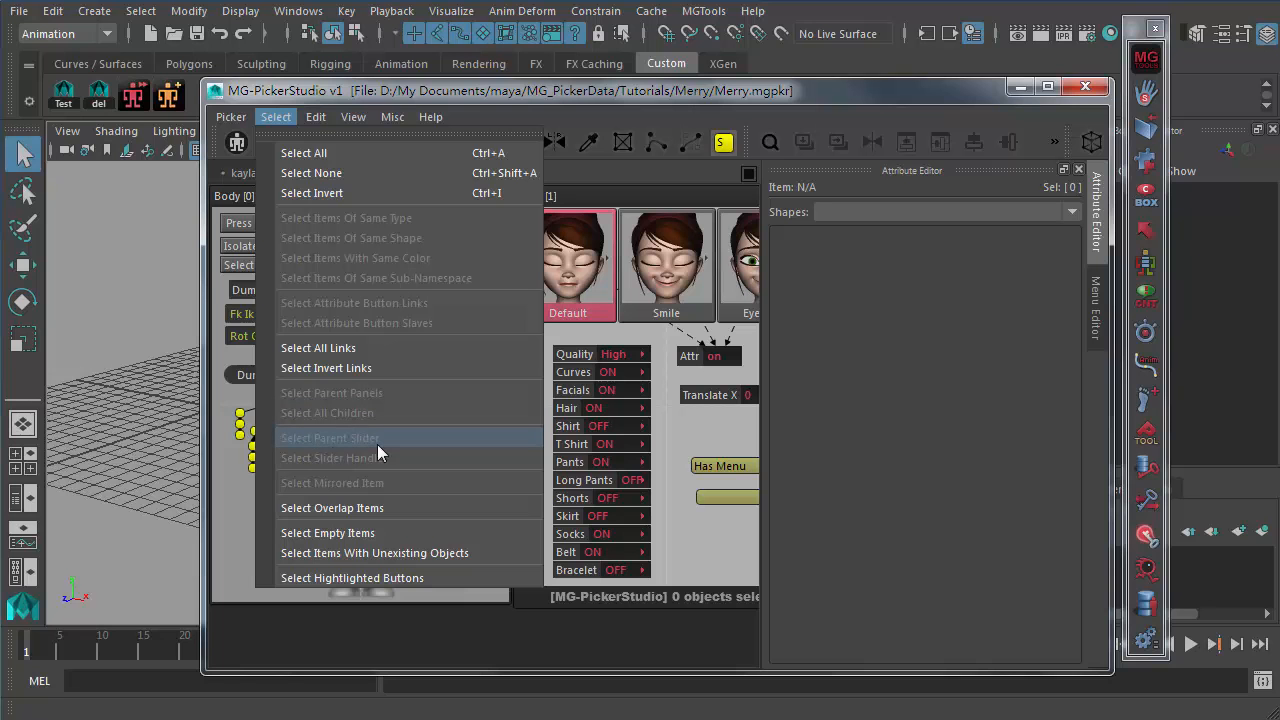
click(247, 499)
click(396, 170)
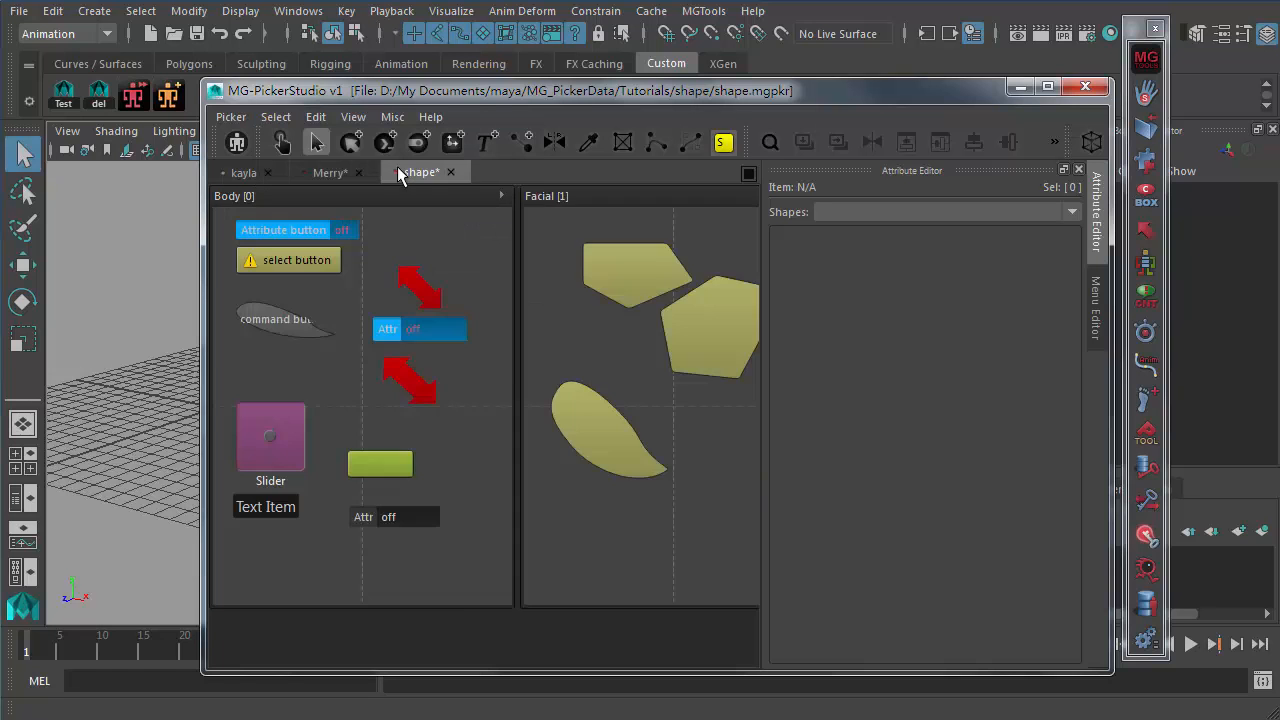
click(330, 174)
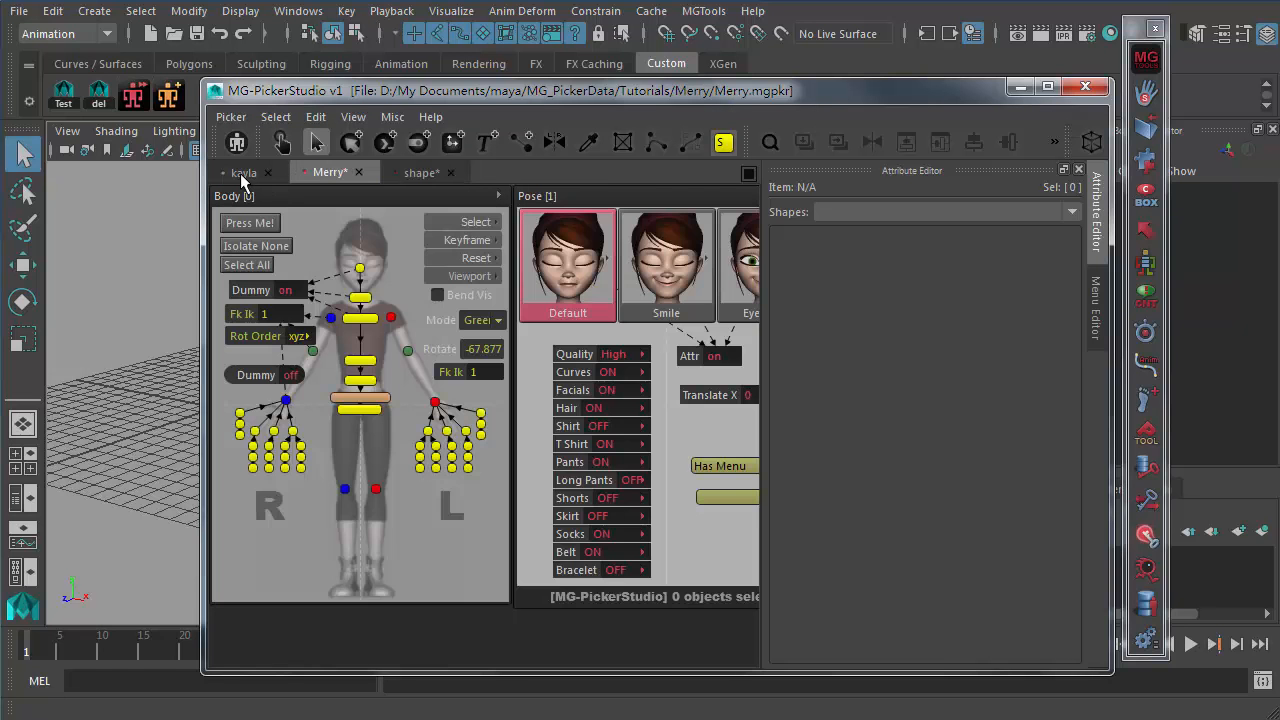
click(242, 174)
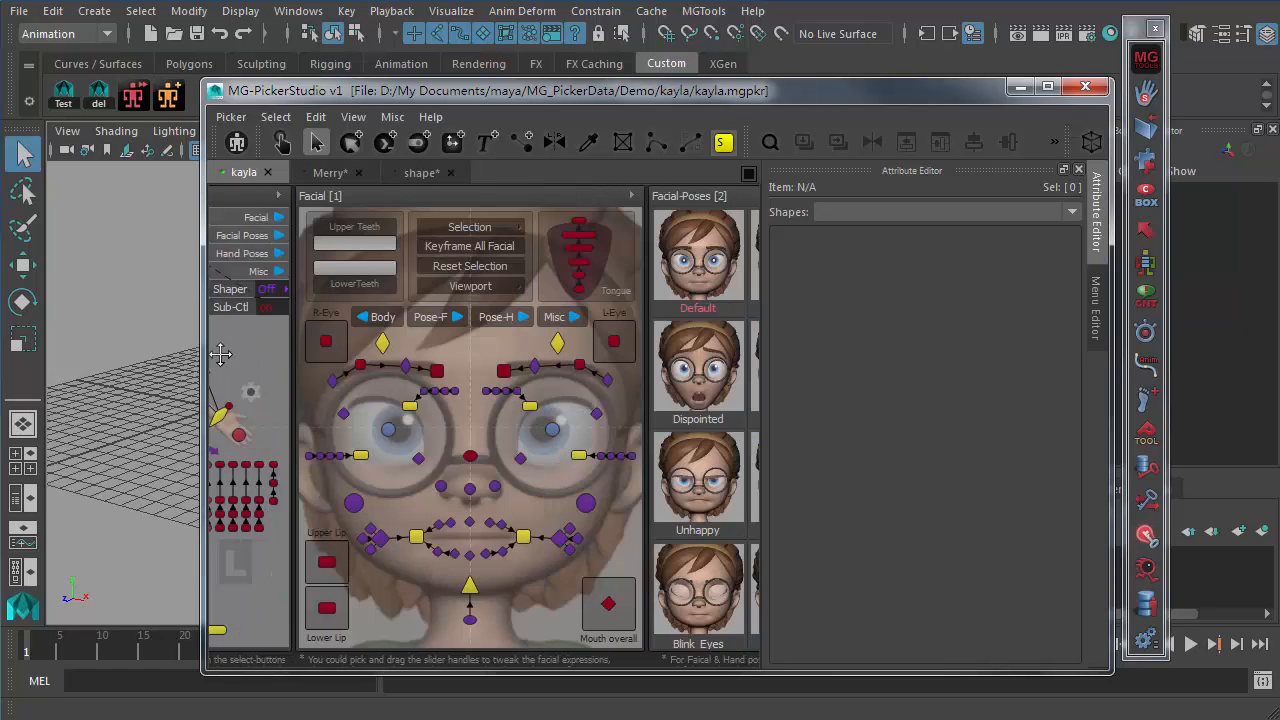
- Select the slider at the inner end of the character's right eyebrow, then all items of the same type
click(395, 372)
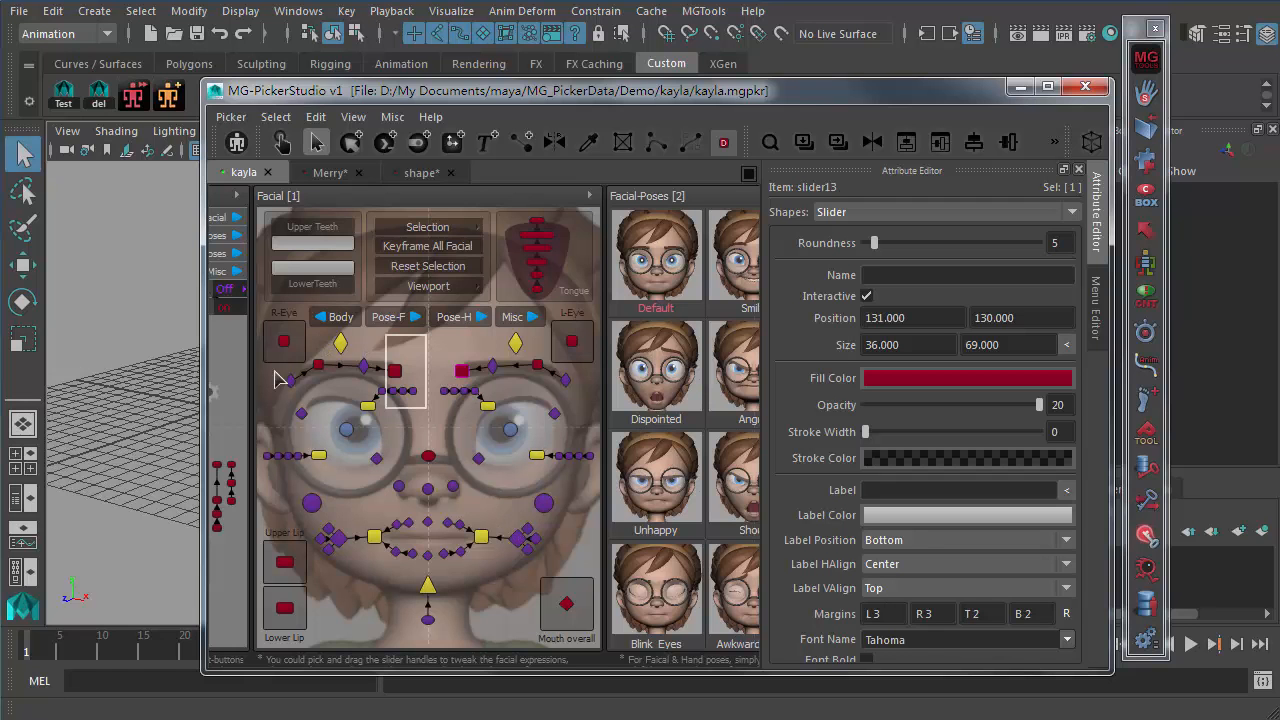
drag(258, 358, 289, 418)
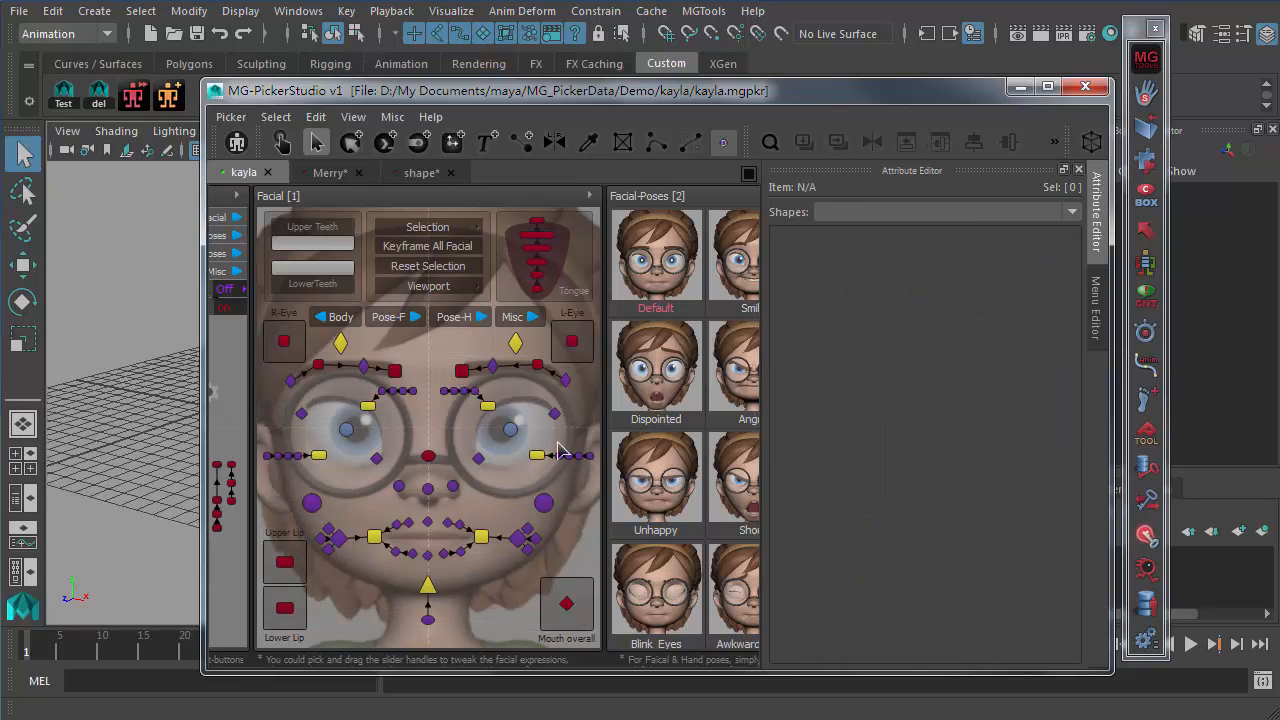
click(396, 374)
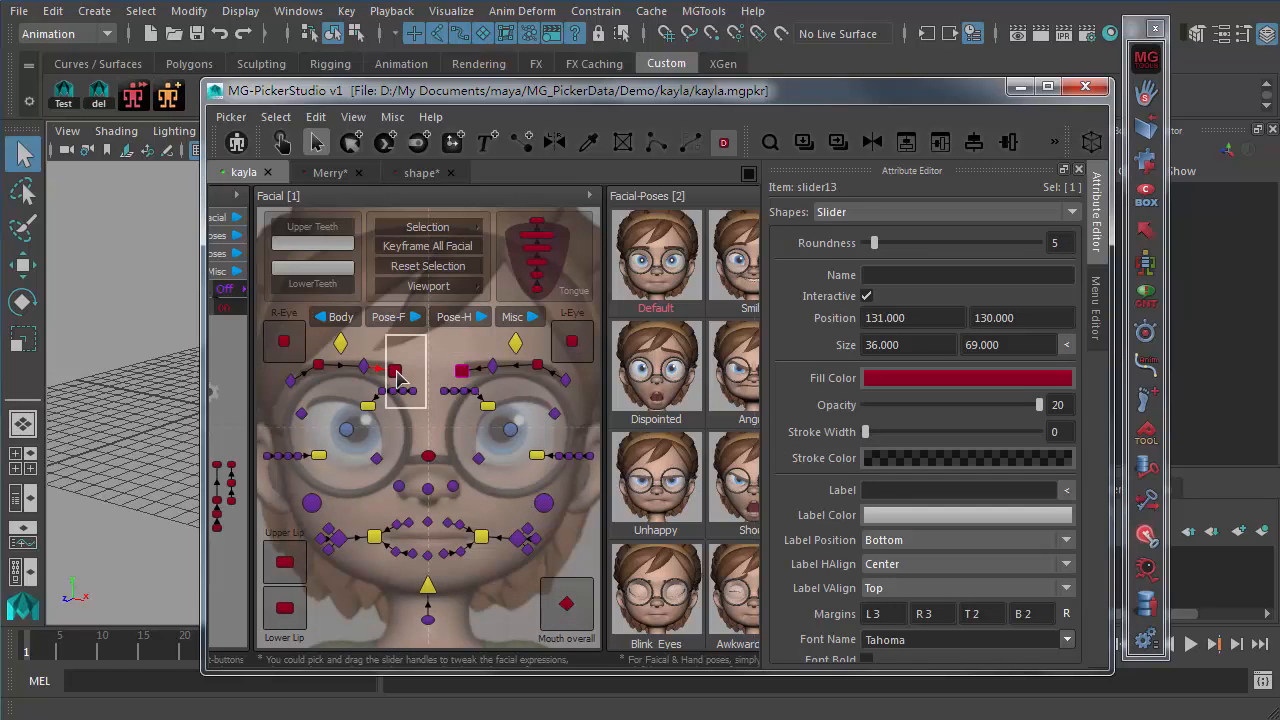
click(276, 117)
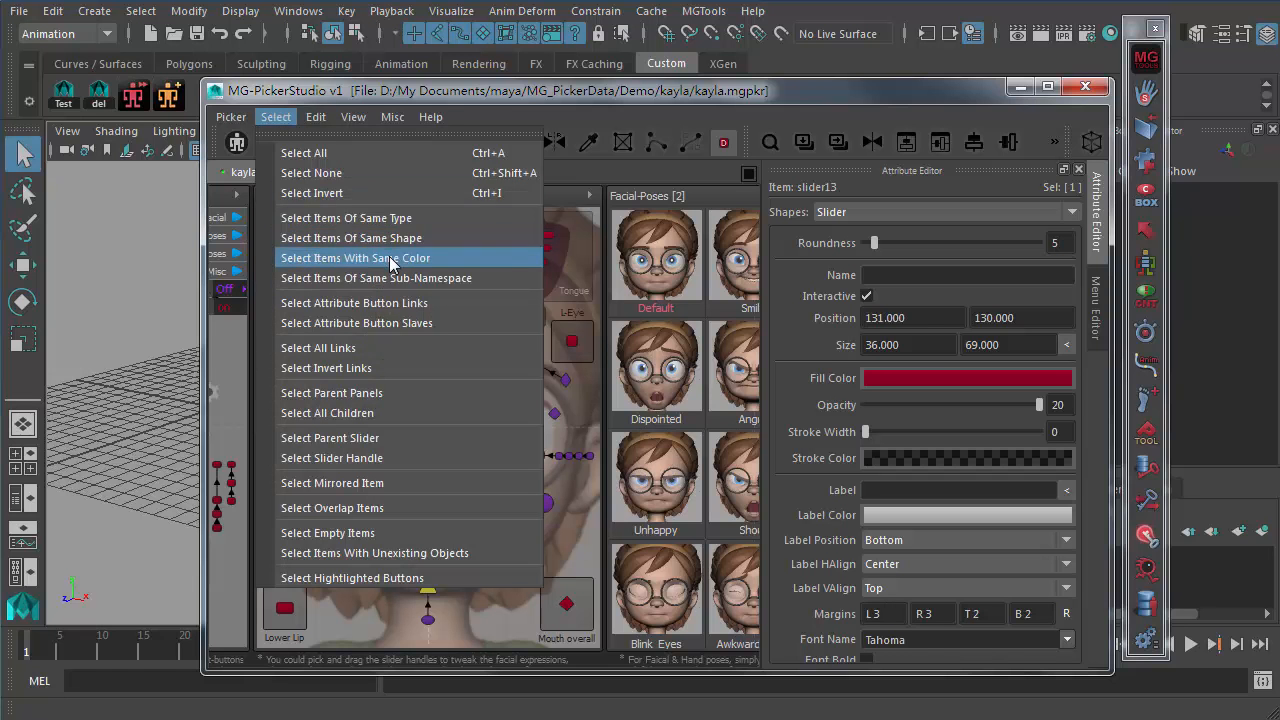
click(432, 218)
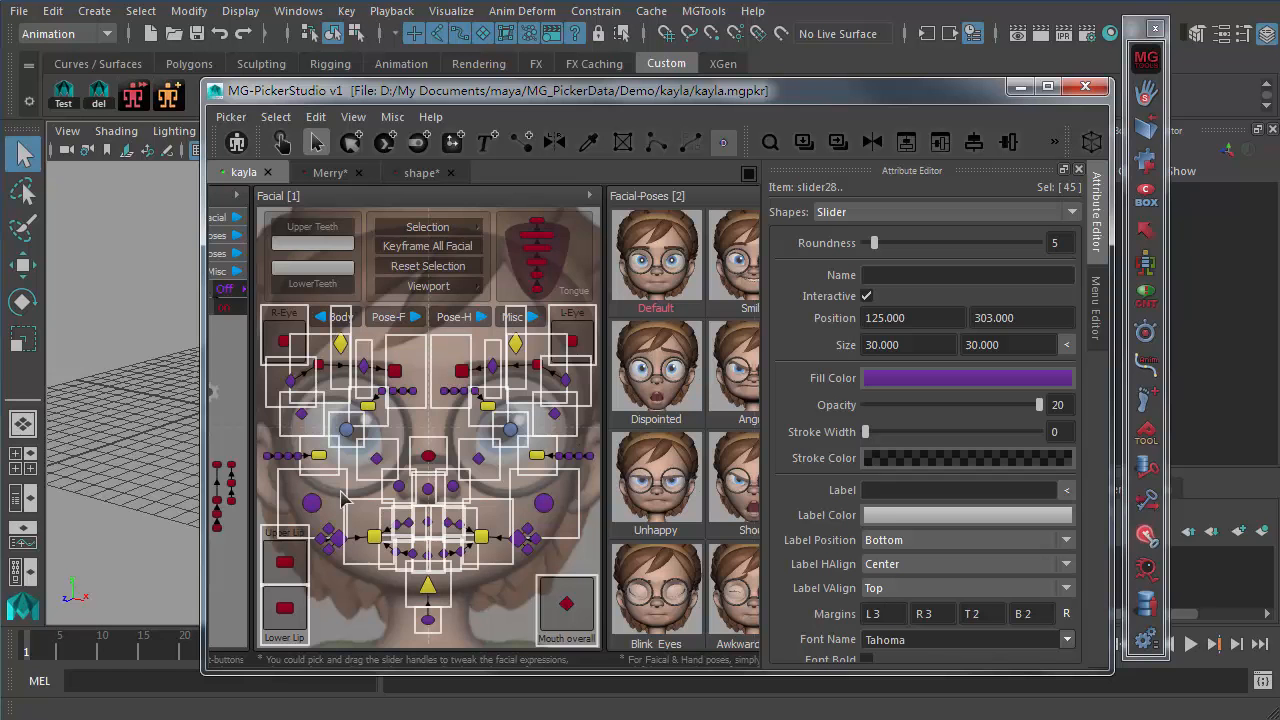
- Select the handles of the selected sliders, then go back to their parent sliders and clear the selection
click(276, 117)
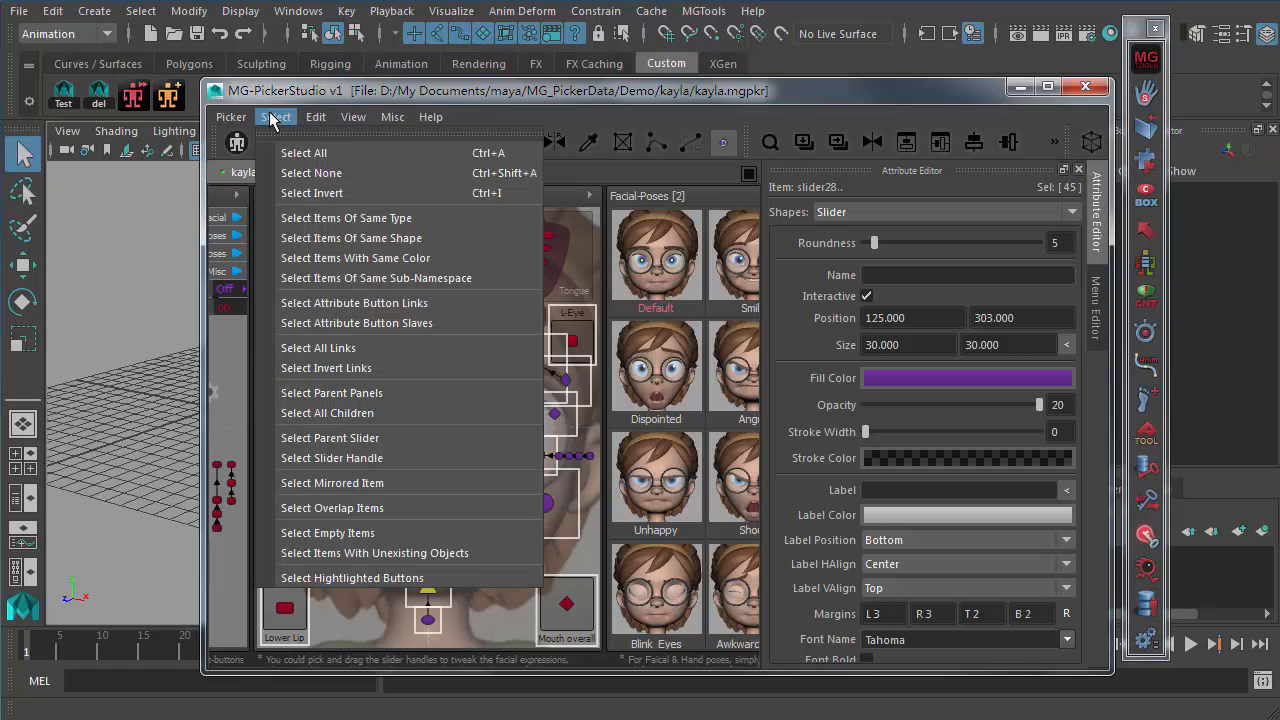
click(351, 458)
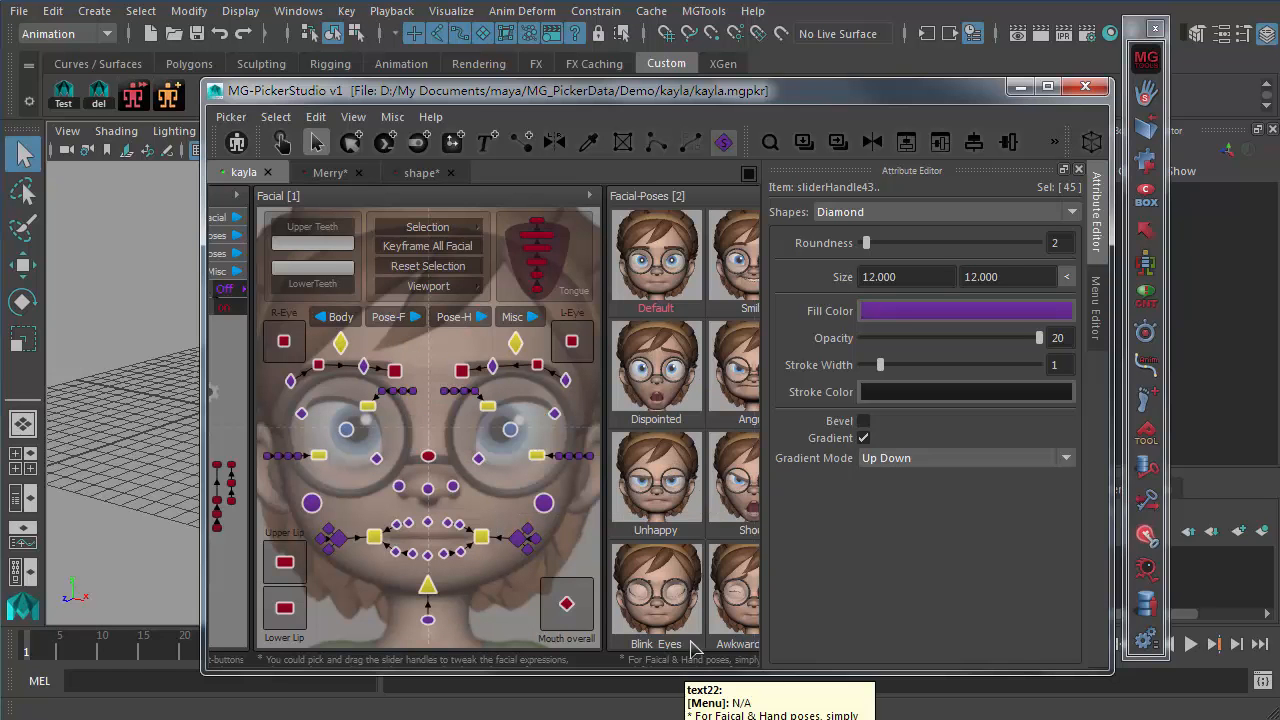
click(276, 117)
click(383, 438)
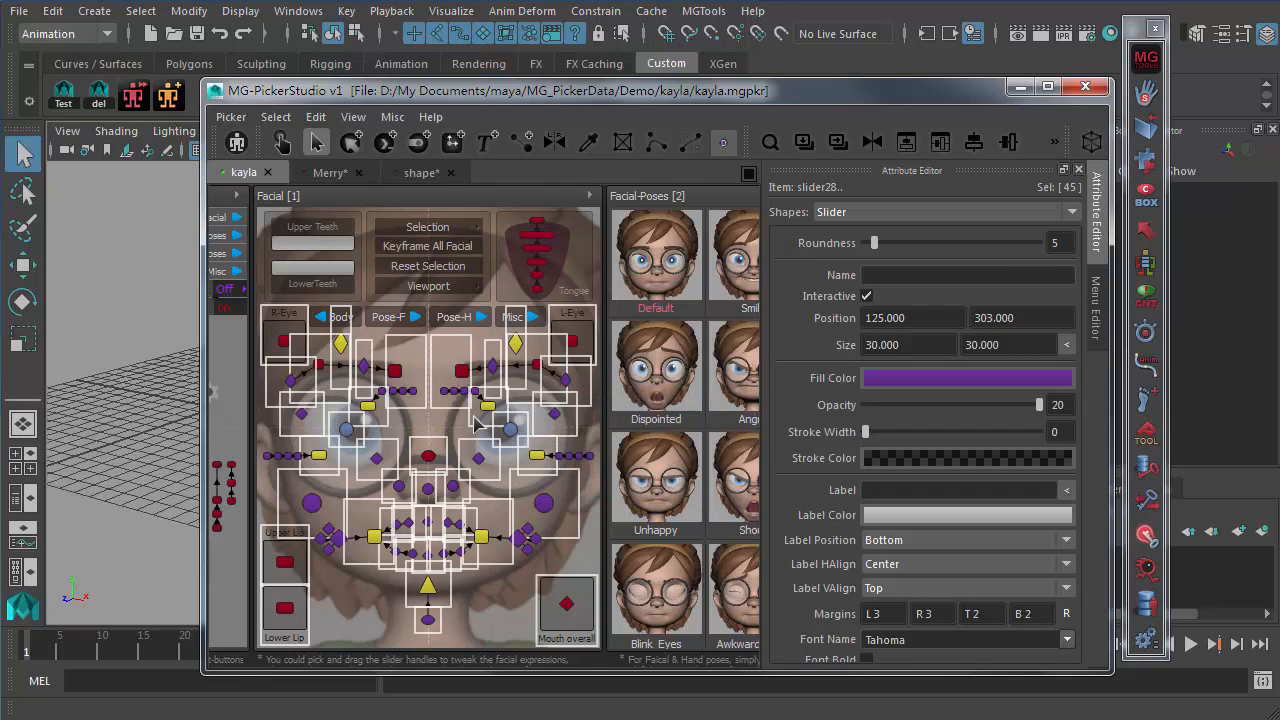
click(277, 118)
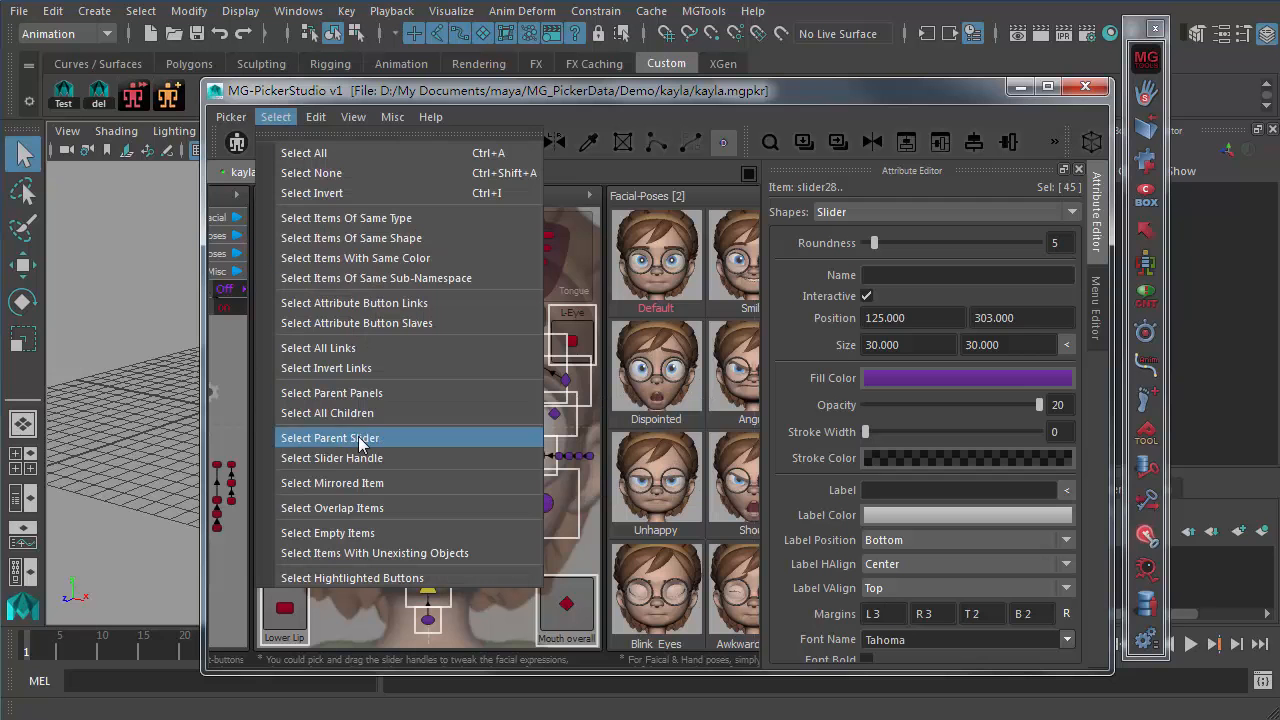
click(505, 617)
- In the Body panel, select the mirrored item of the yellow left-wrist diamond and check the mirror pair labels
middle_drag(319, 443, 801, 507)
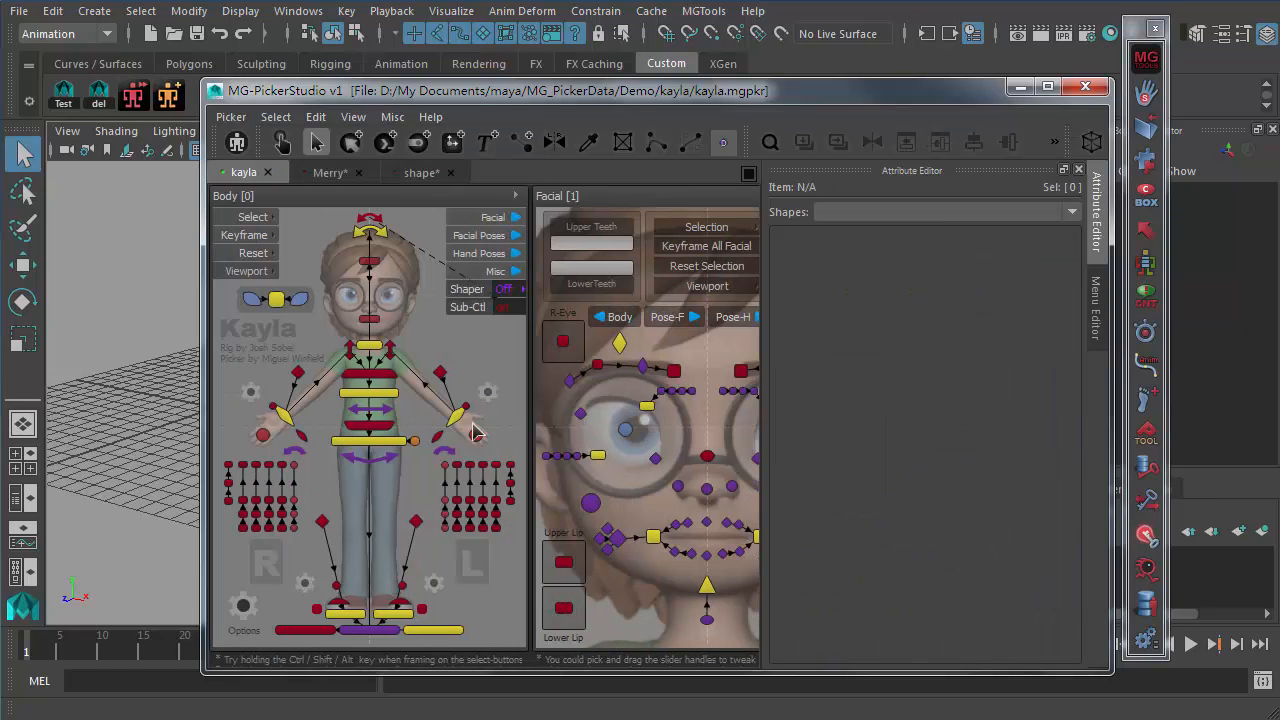
click(456, 415)
click(276, 117)
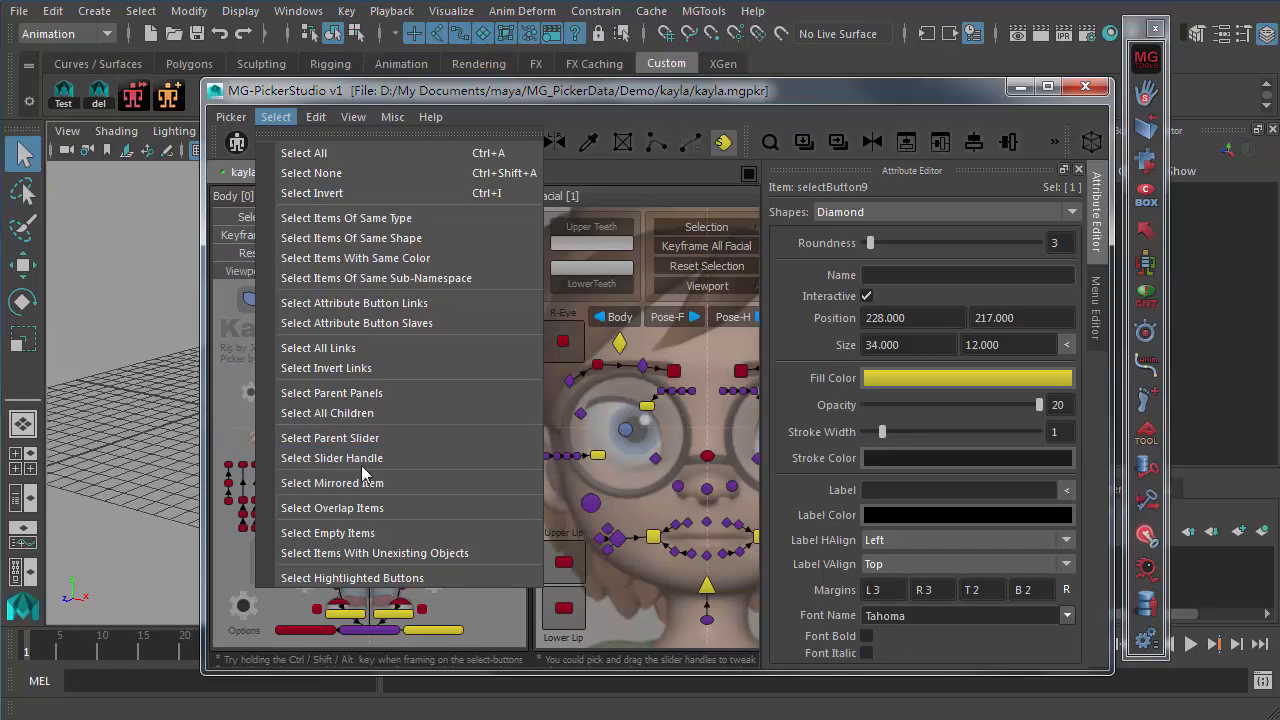
click(358, 483)
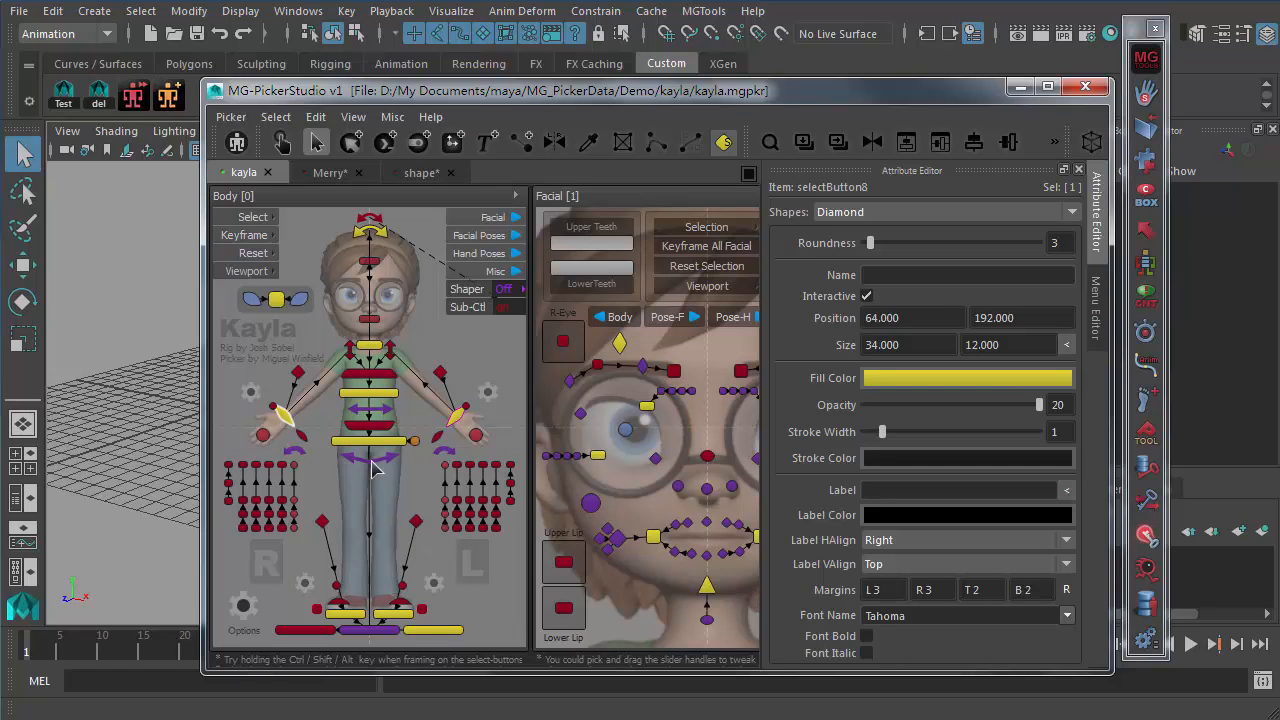
click(555, 141)
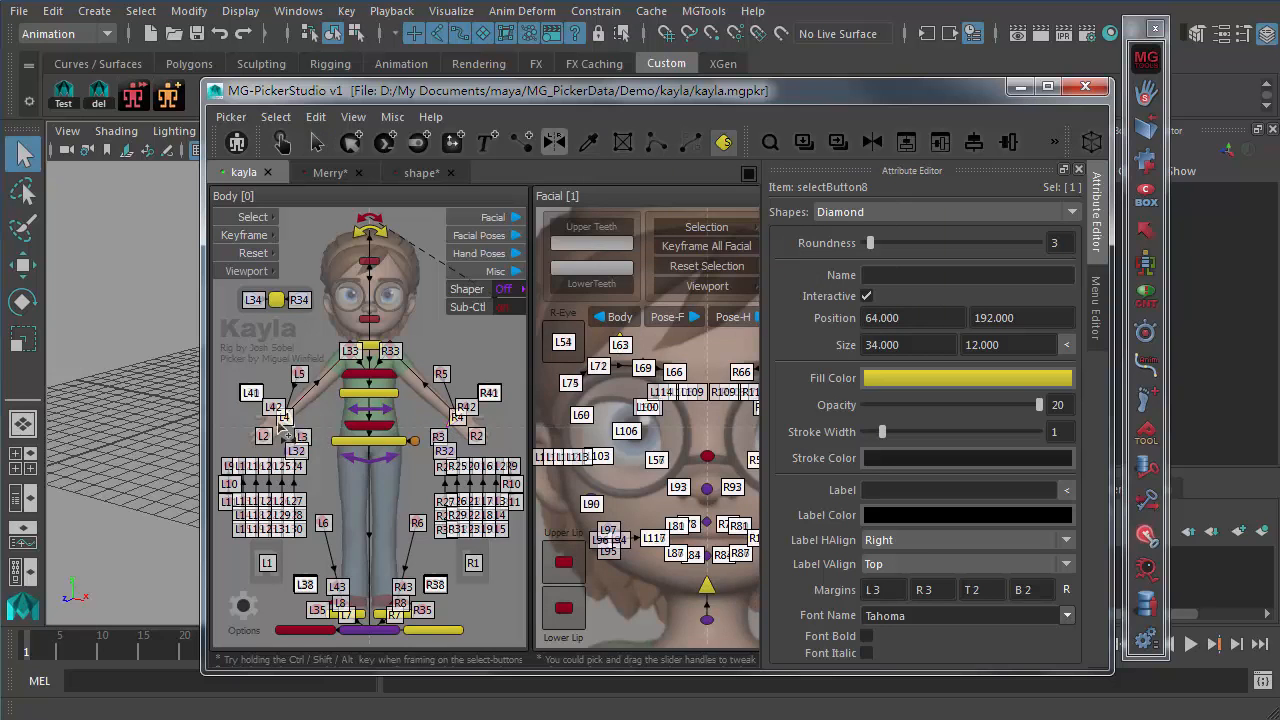
click(555, 141)
- Select the overlapping items in the kayla picker
click(276, 117)
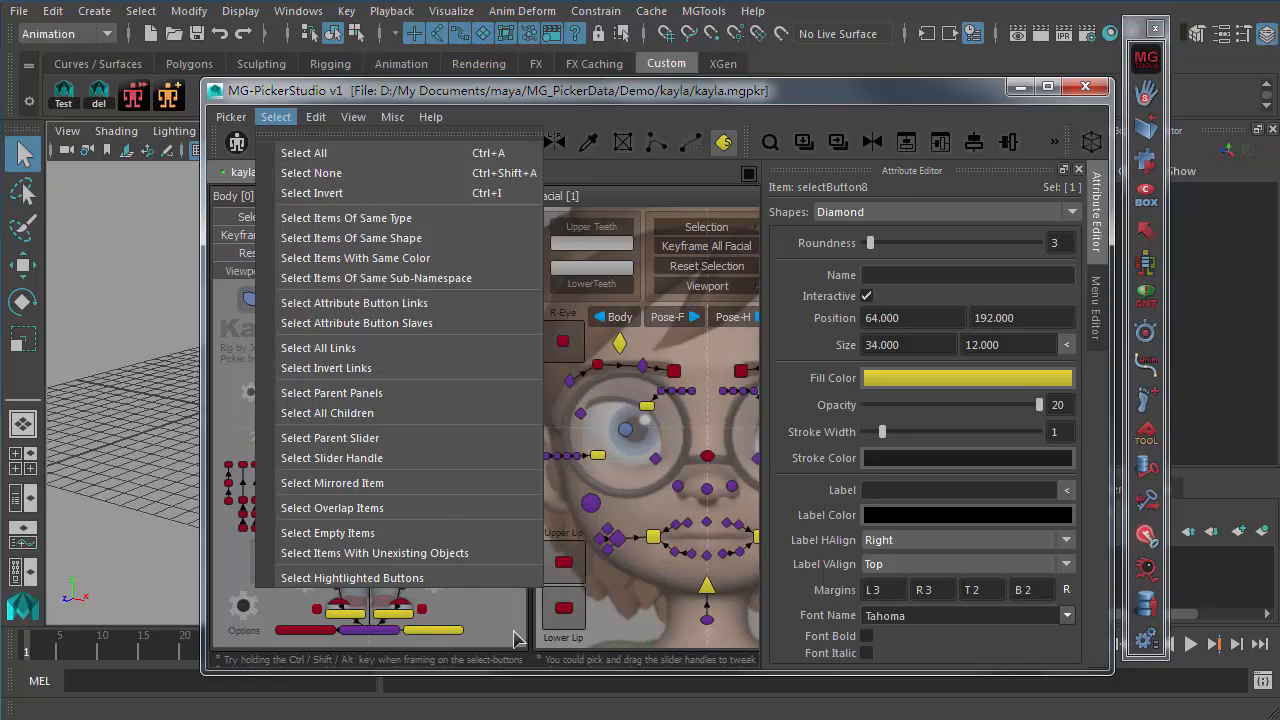
click(381, 508)
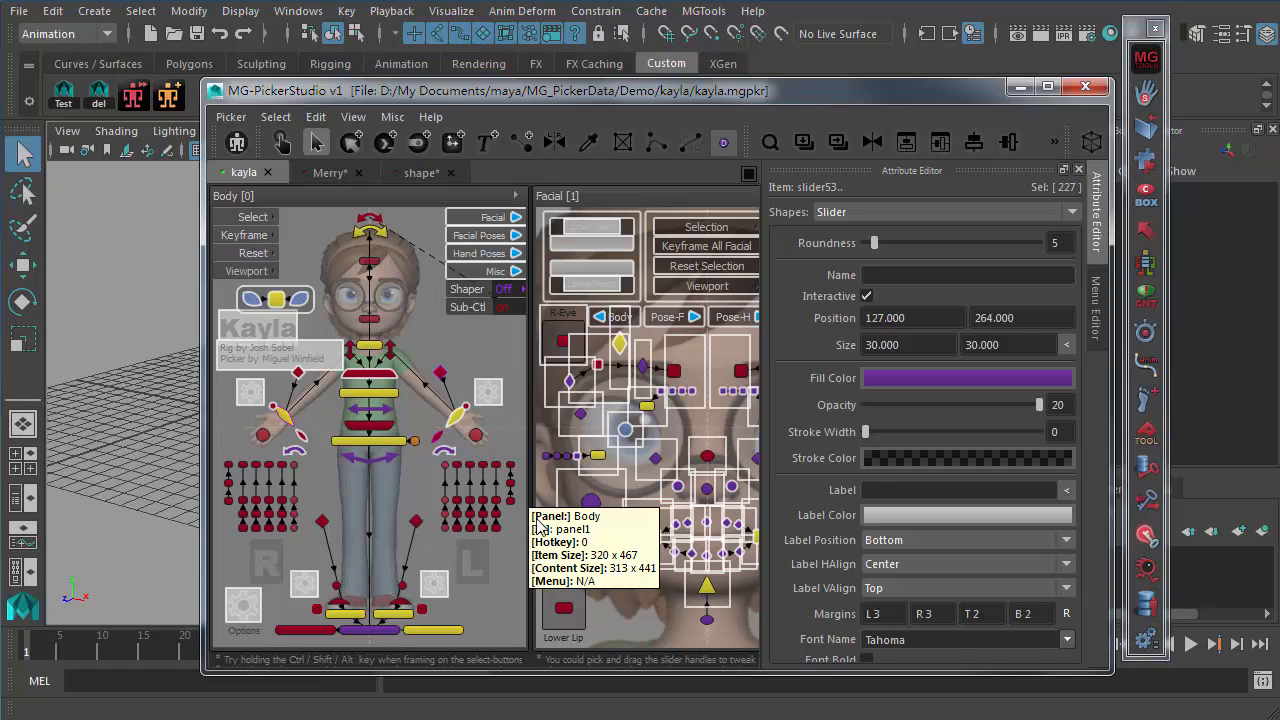
click(286, 116)
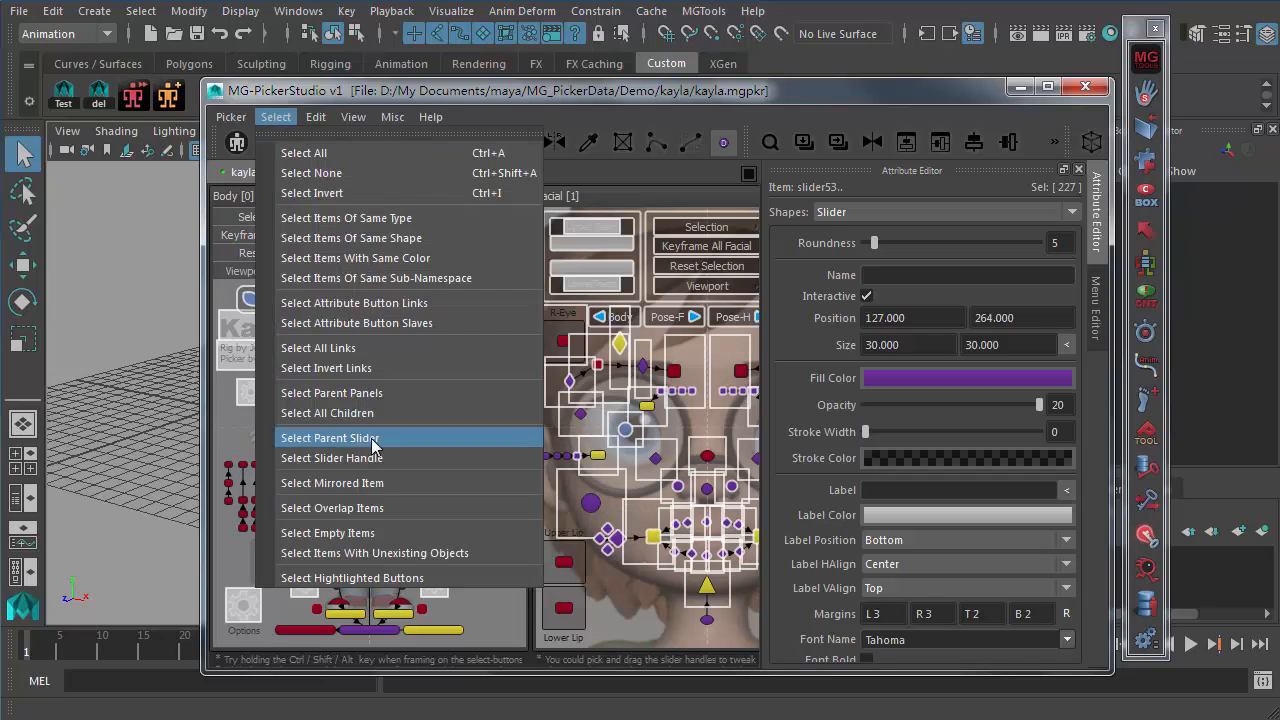
click(558, 94)
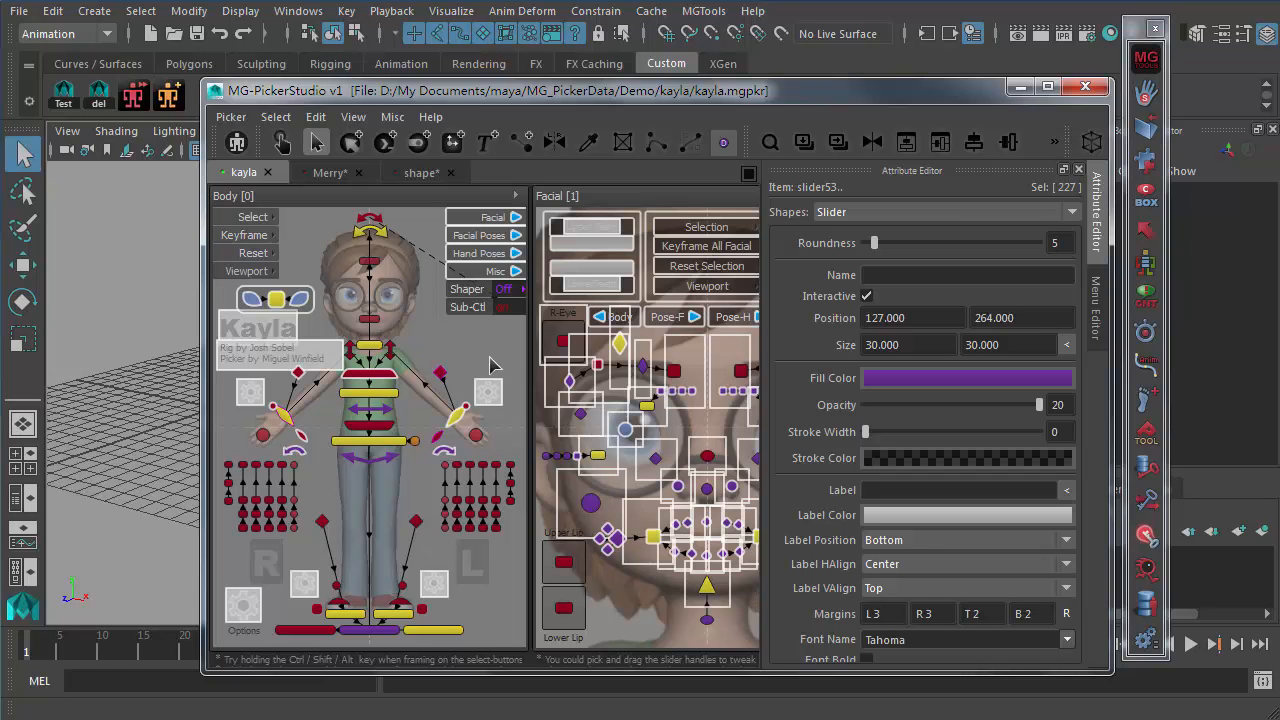
- Run the overlap selection again, then select the empty items in the kayla picker
click(276, 116)
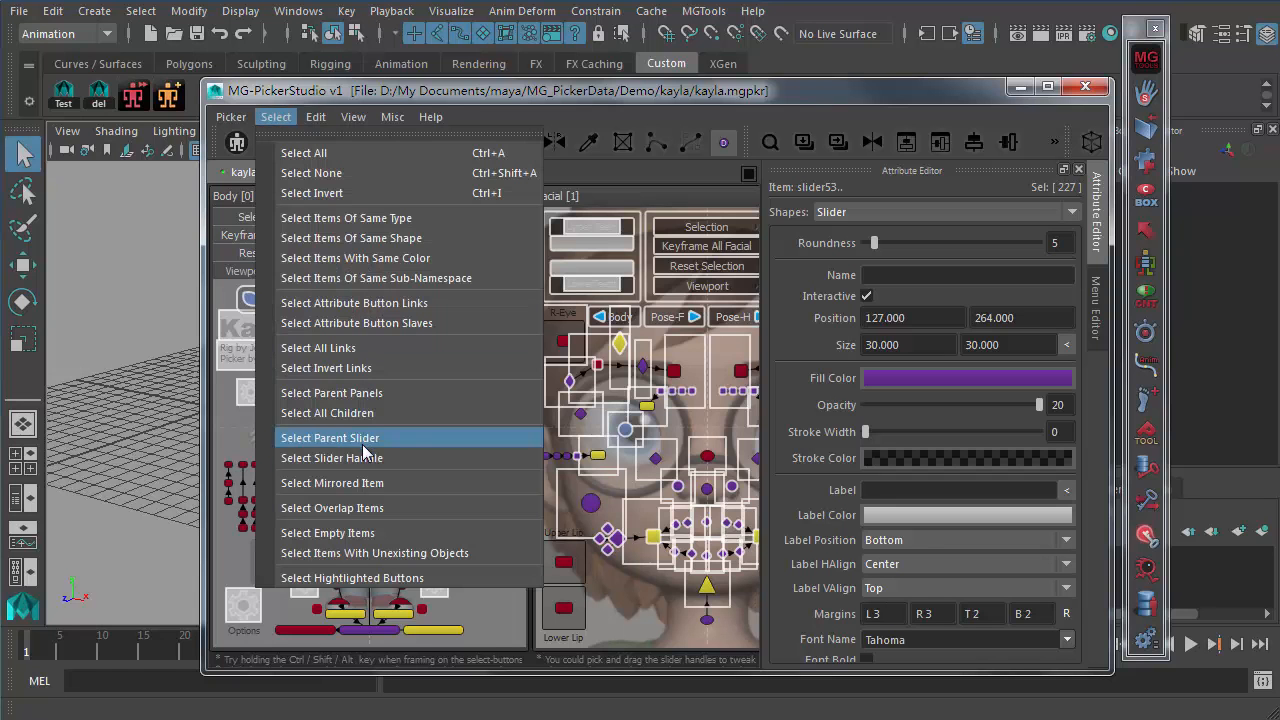
click(368, 508)
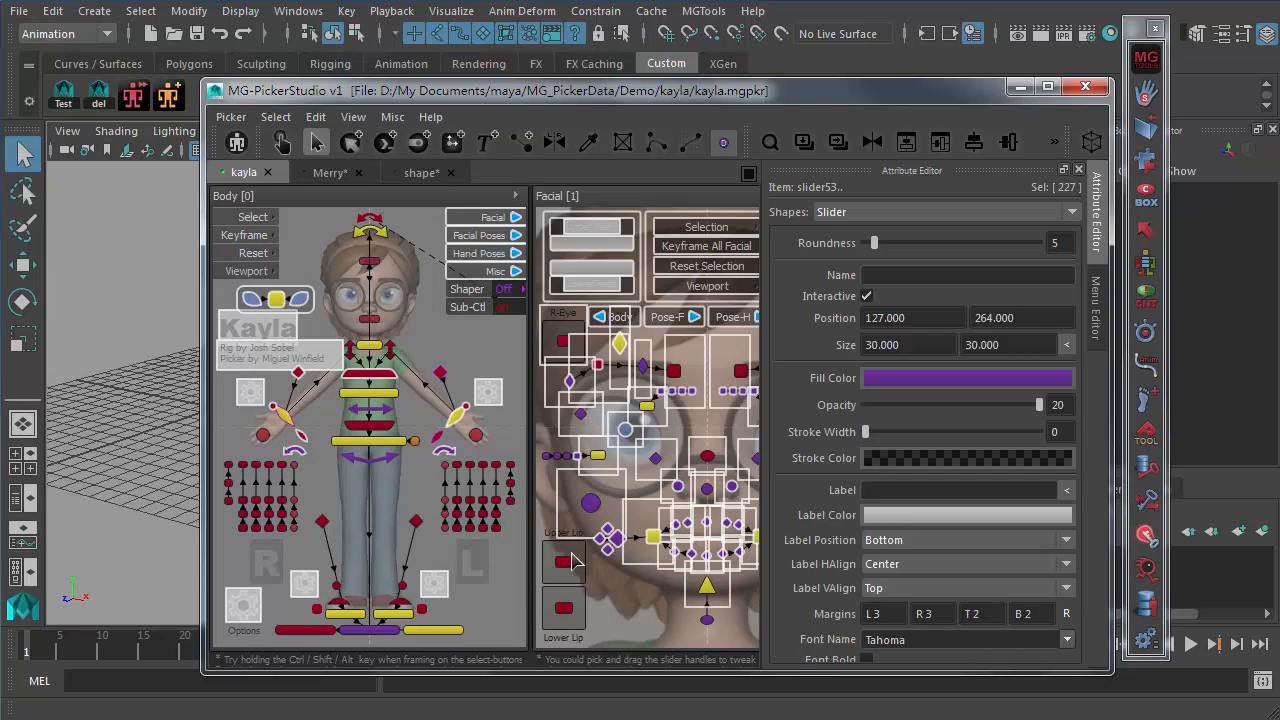
click(276, 116)
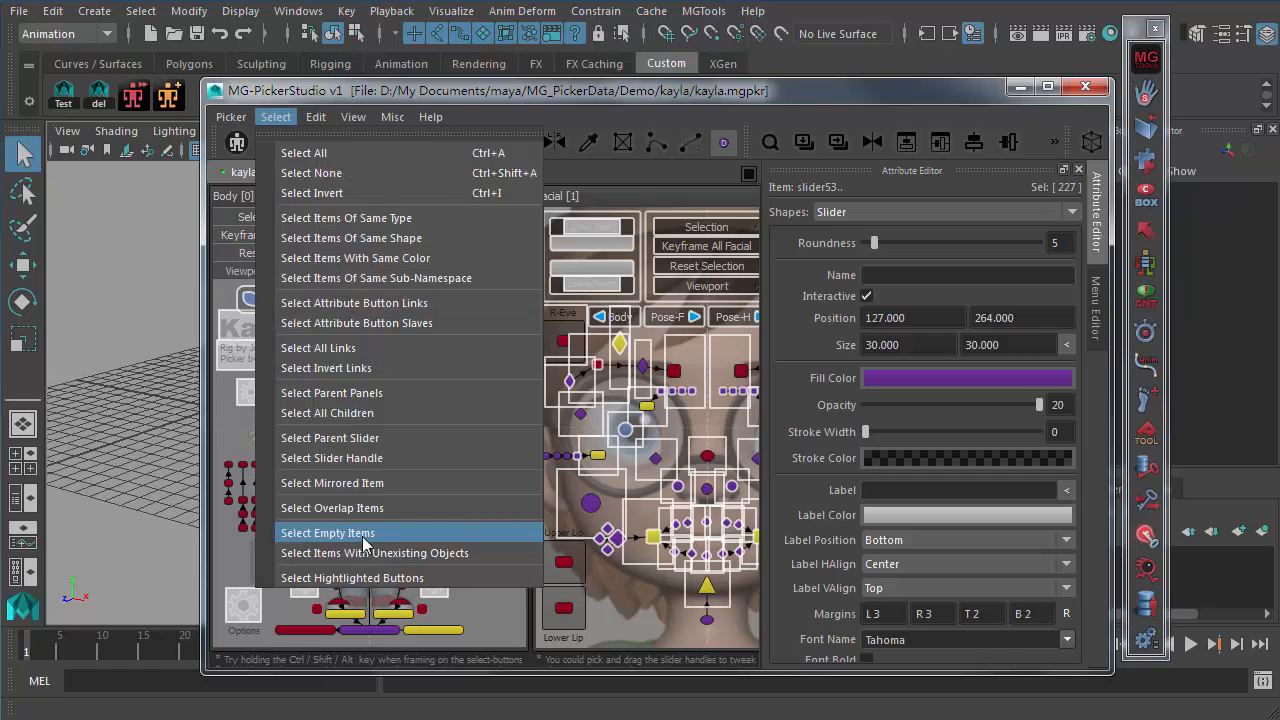
click(363, 535)
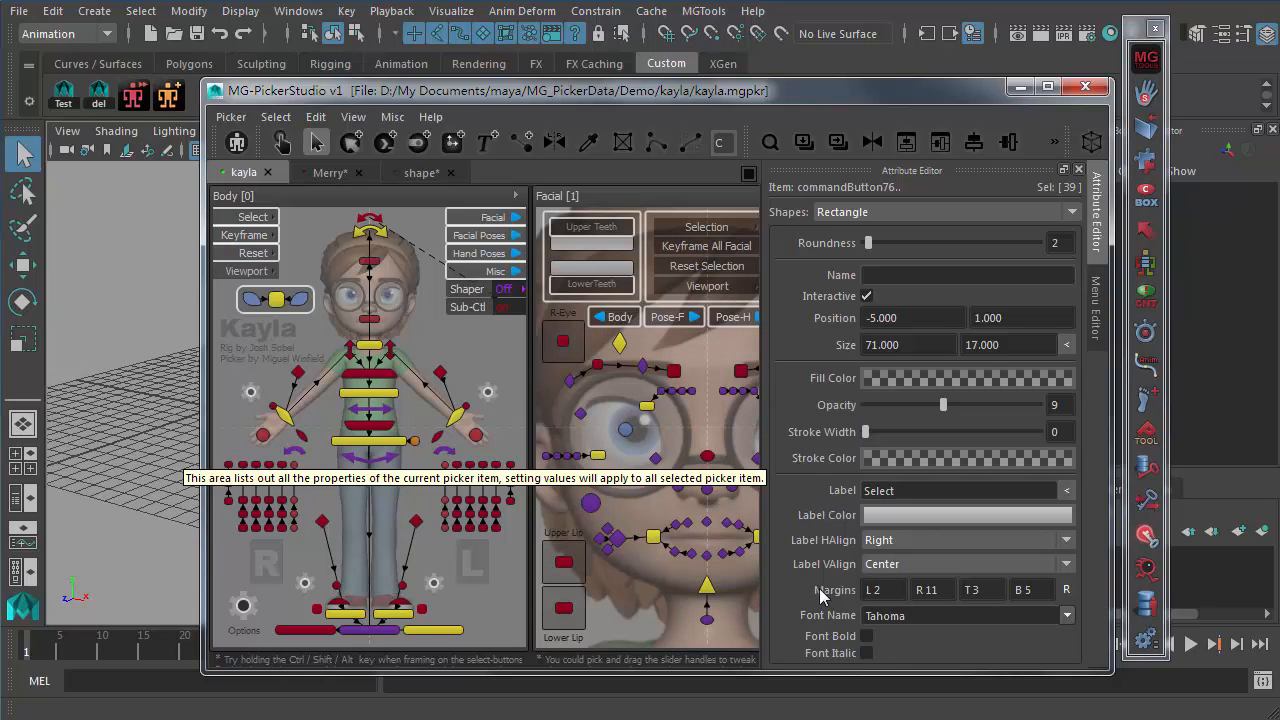
- Inspect the members of the yellow left-wrist diamond and the command of the Select button in the Body panel
scroll(817, 569, down, 5)
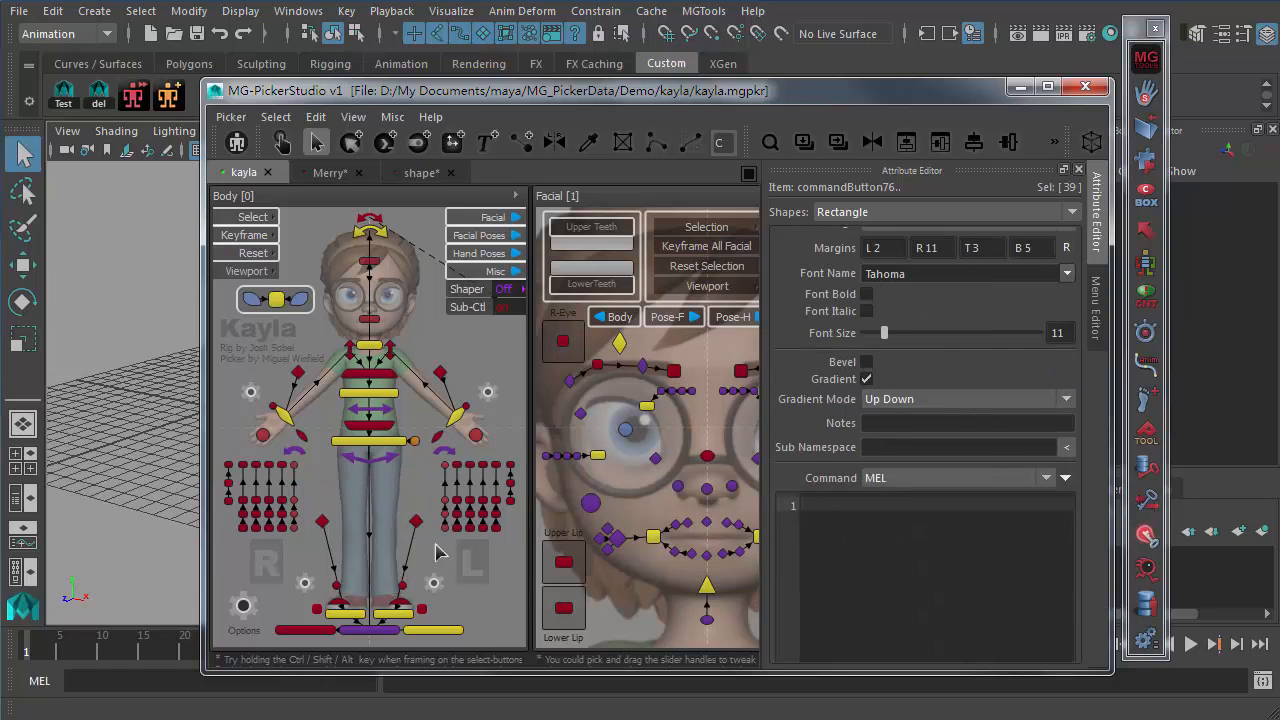
click(452, 432)
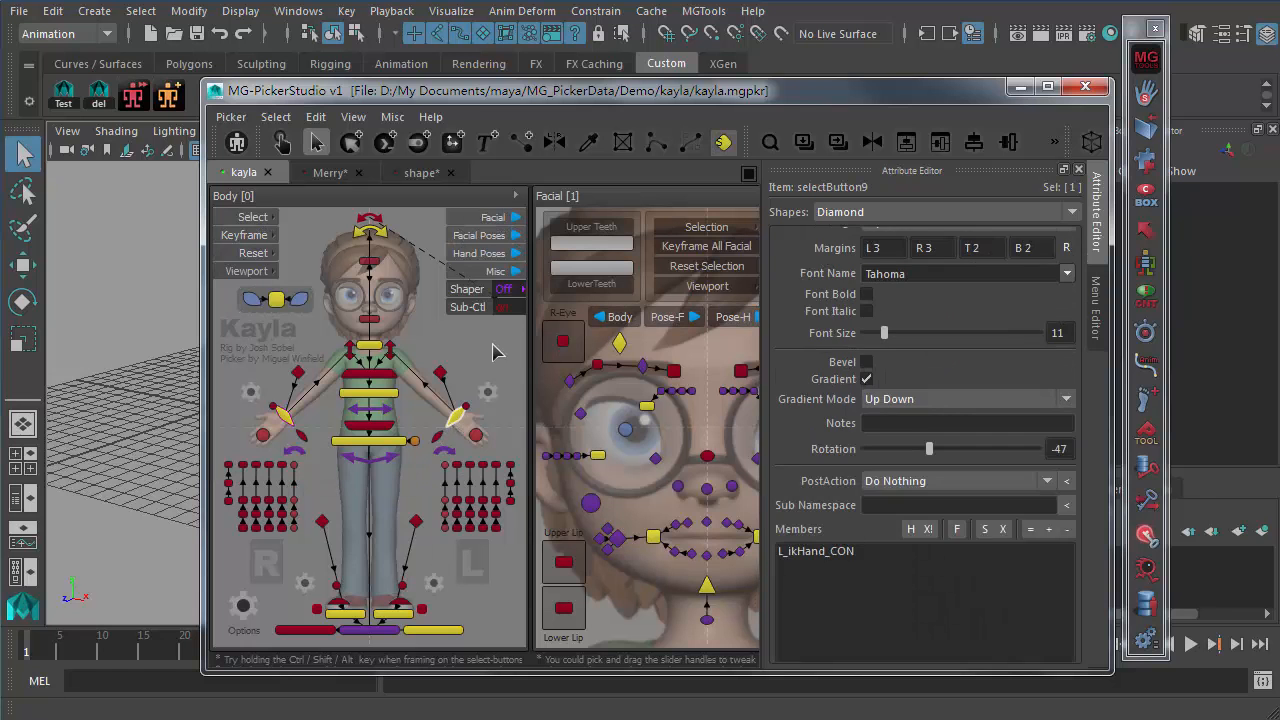
click(340, 316)
click(253, 217)
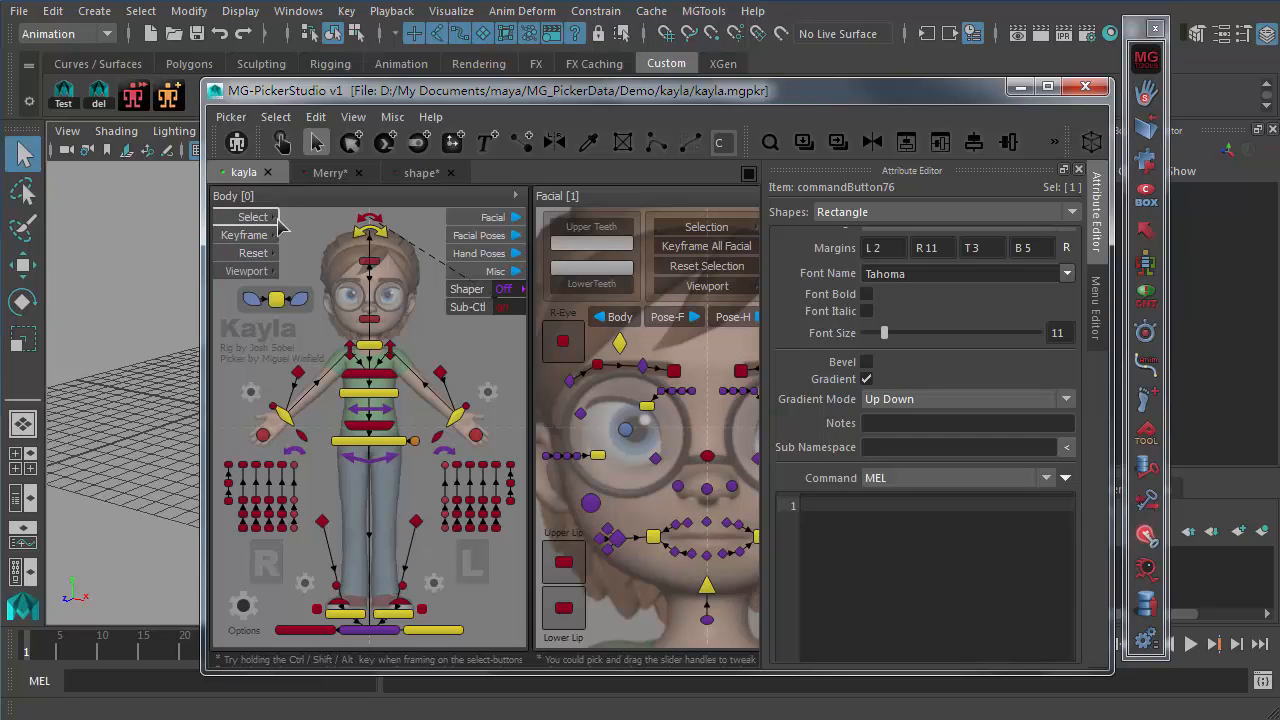
click(817, 517)
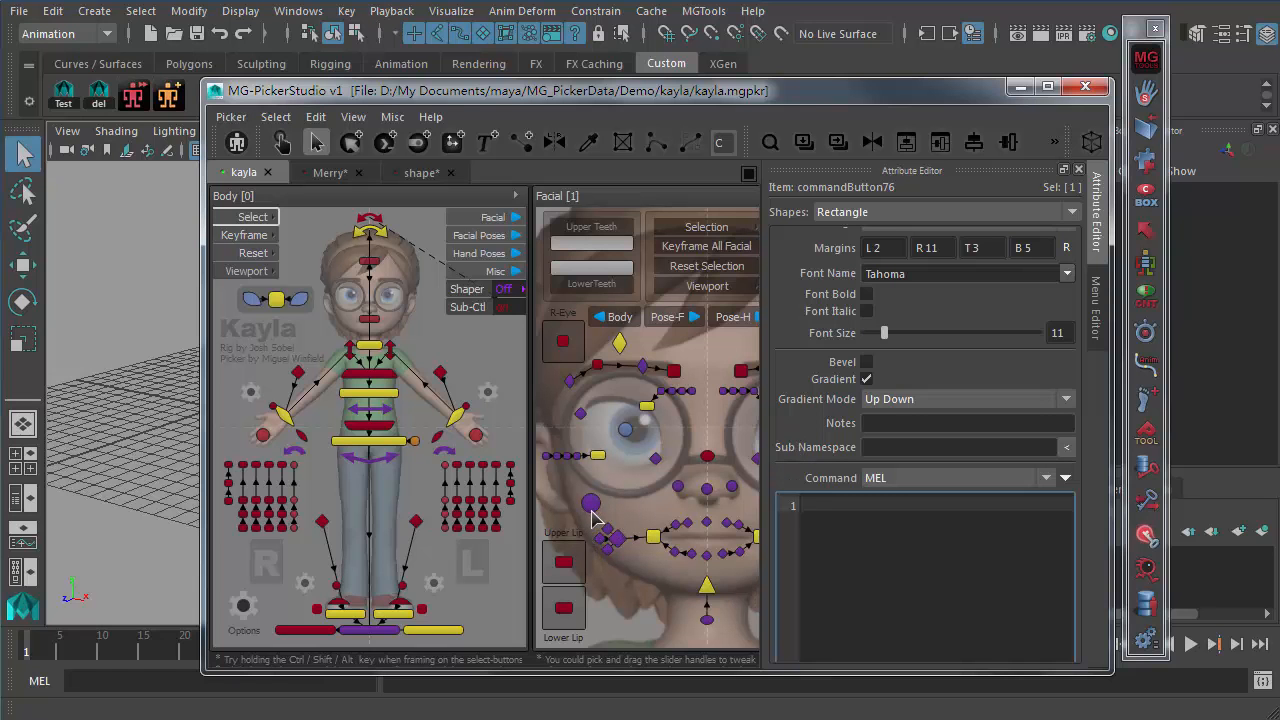
- Inspect the attribute settings of the Sub-Ctl button and the Upper Lip slider, then clear the selection
click(467, 308)
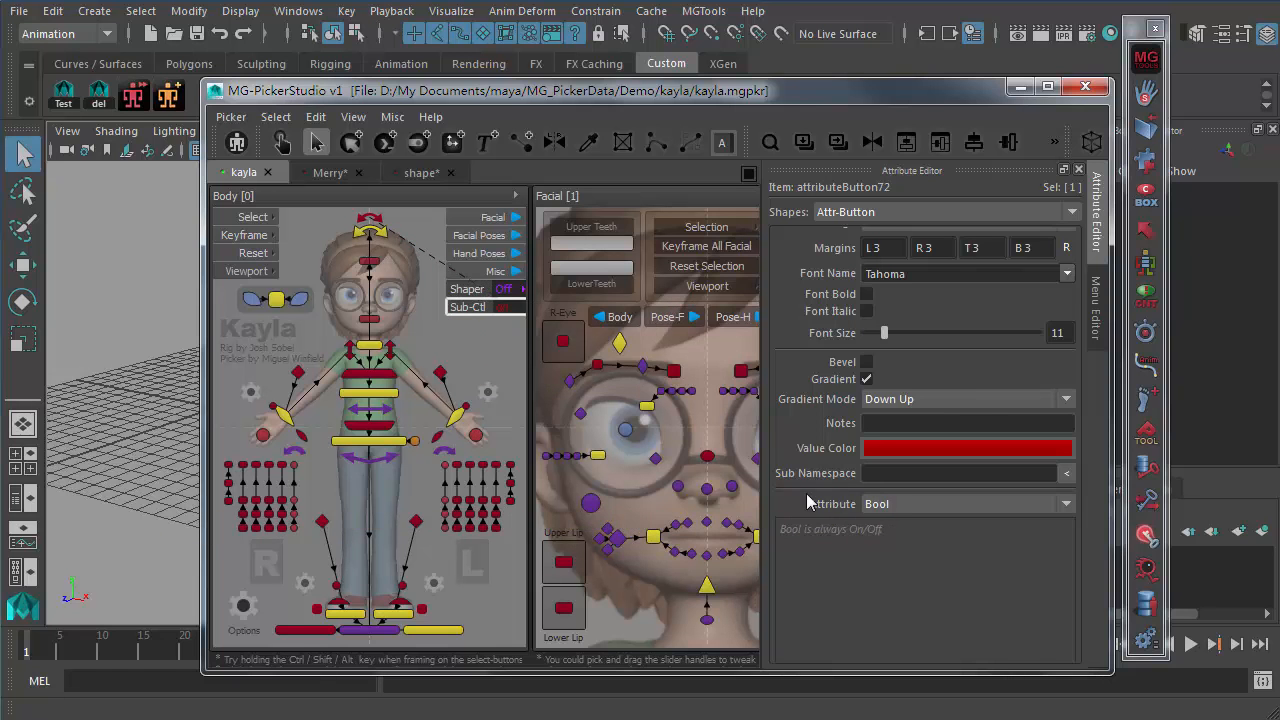
click(575, 556)
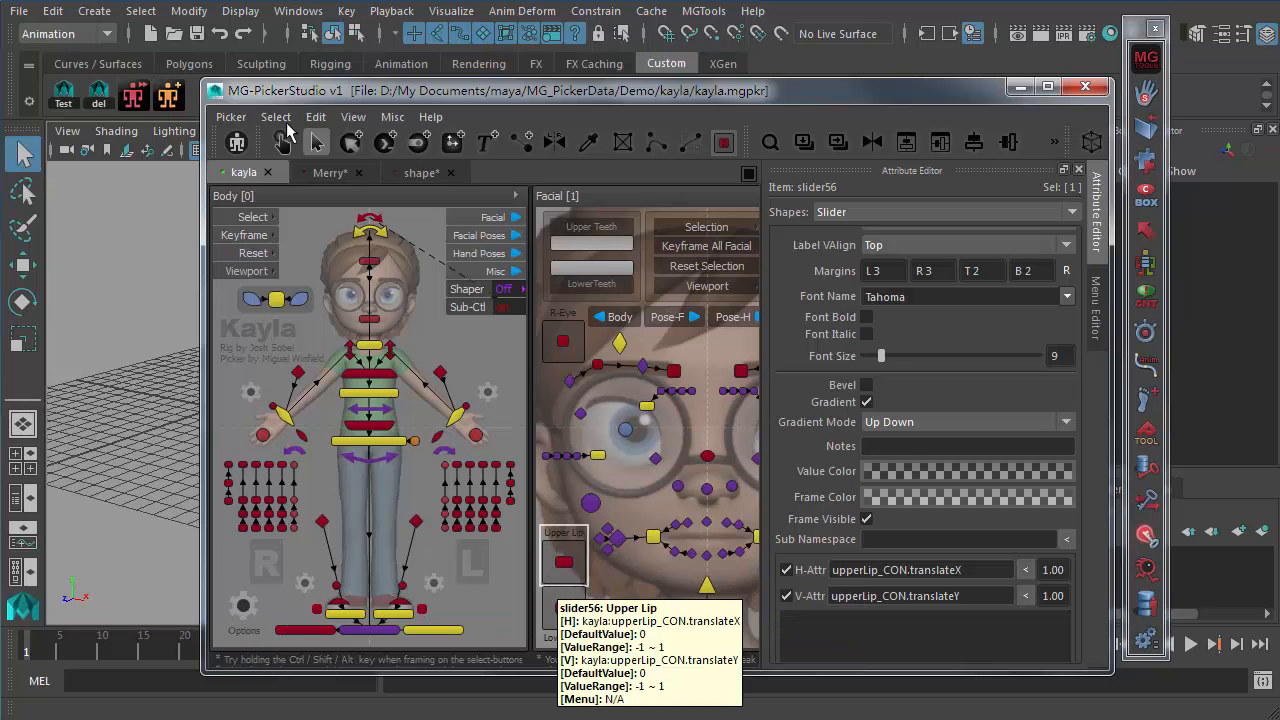
click(254, 336)
click(303, 221)
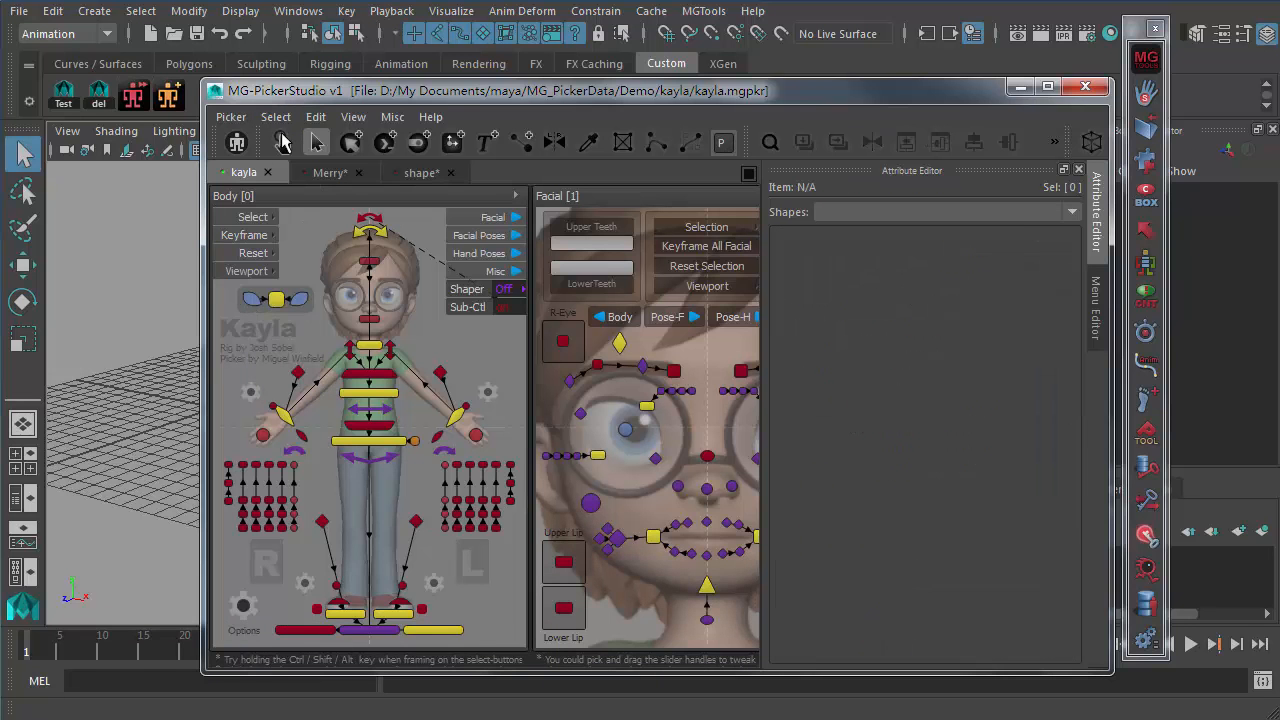
- Select the kayla picker's items with unexisting objects, check the listed member, and clear the selection
click(281, 121)
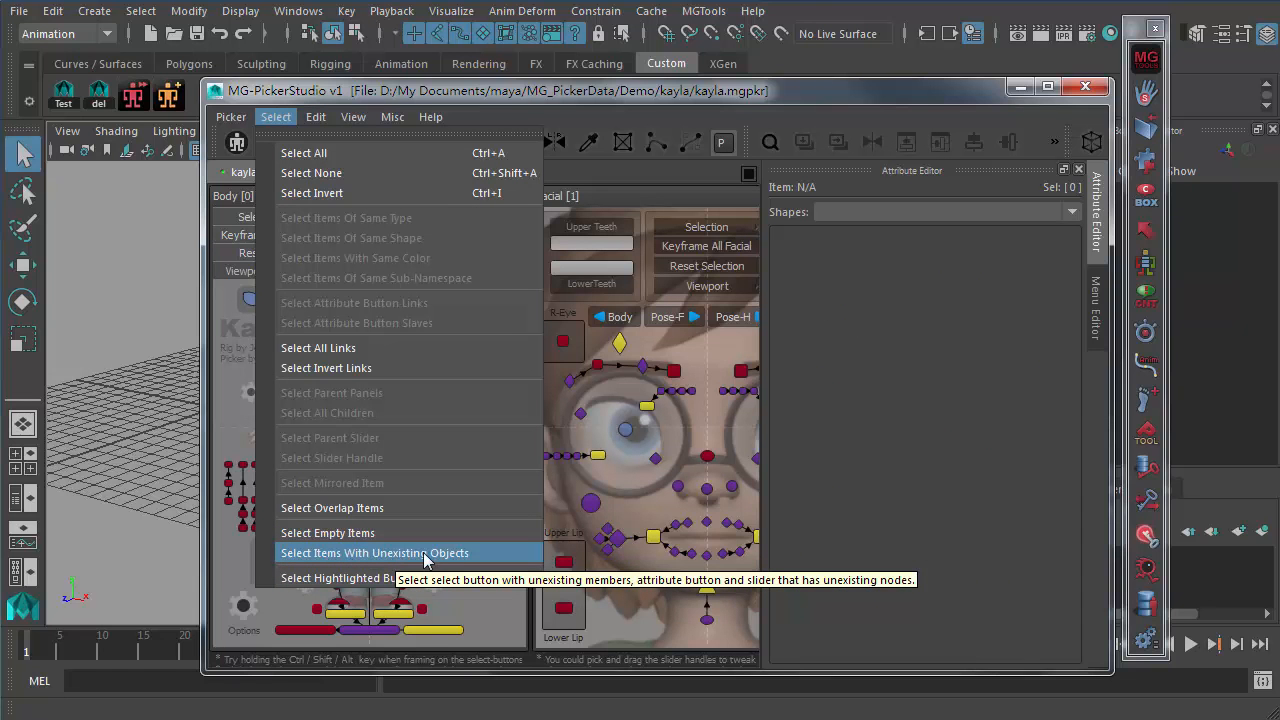
click(437, 556)
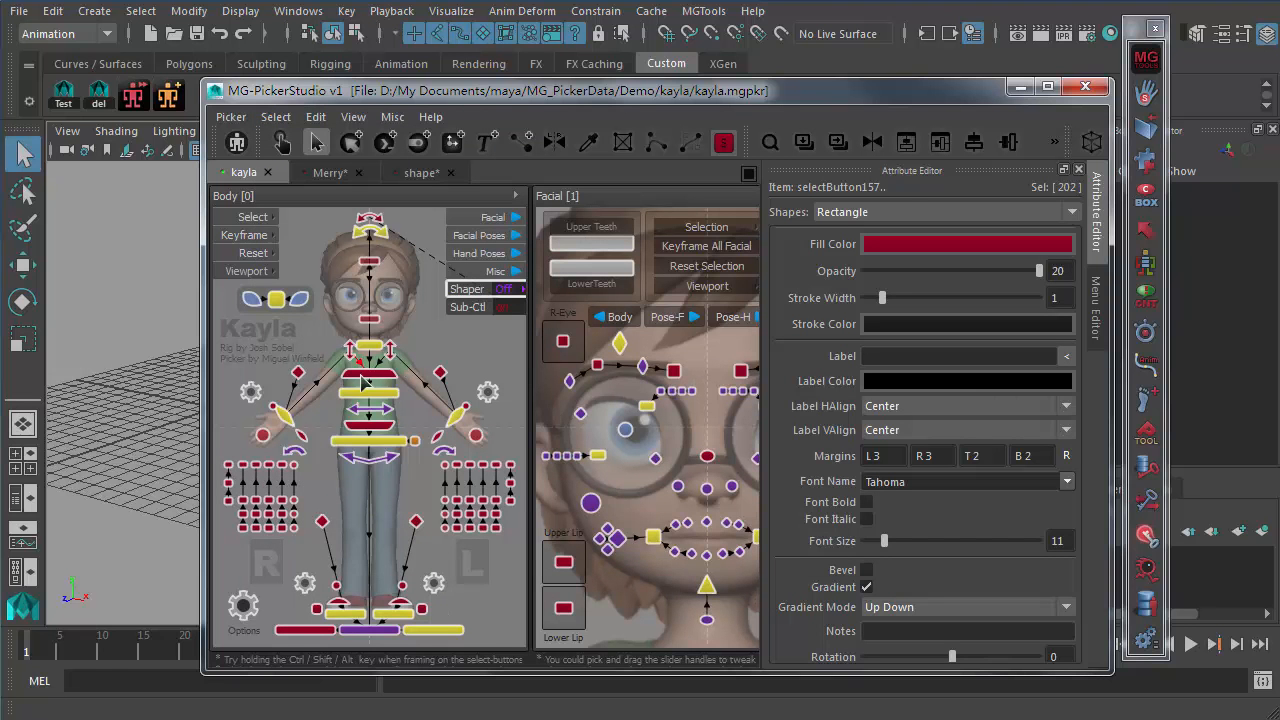
scroll(815, 581, down, 3)
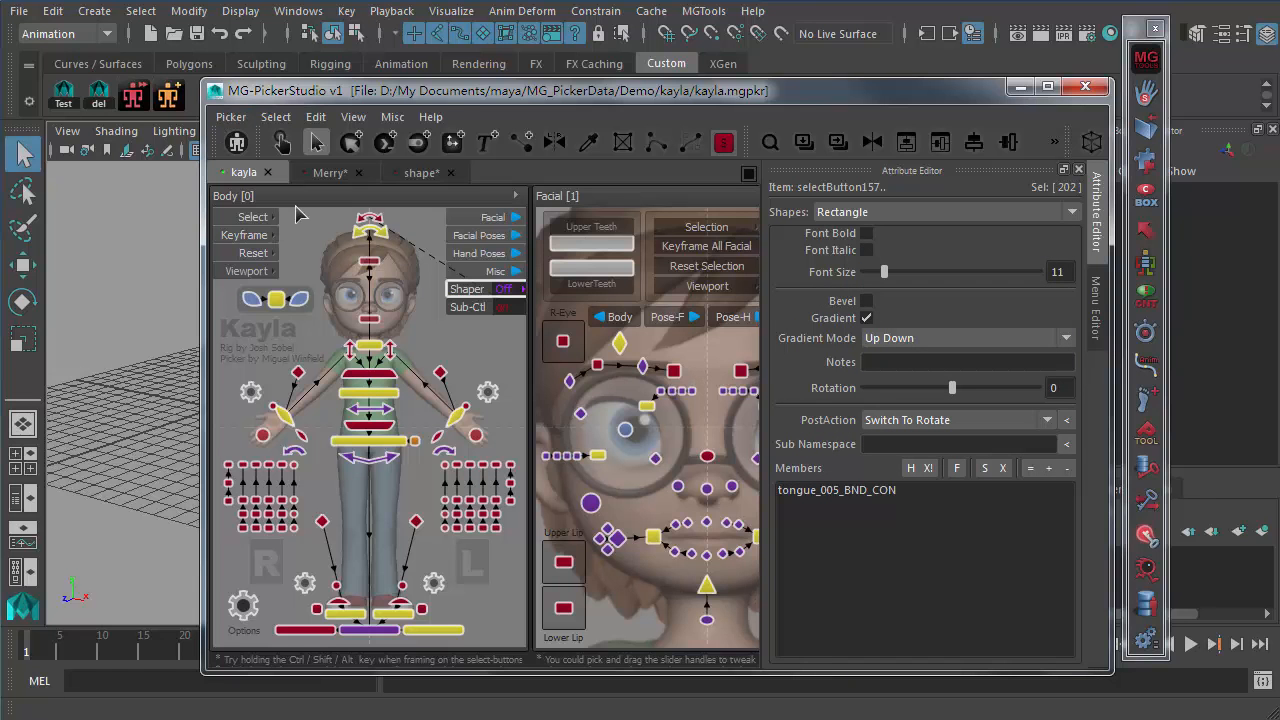
click(880, 447)
click(810, 494)
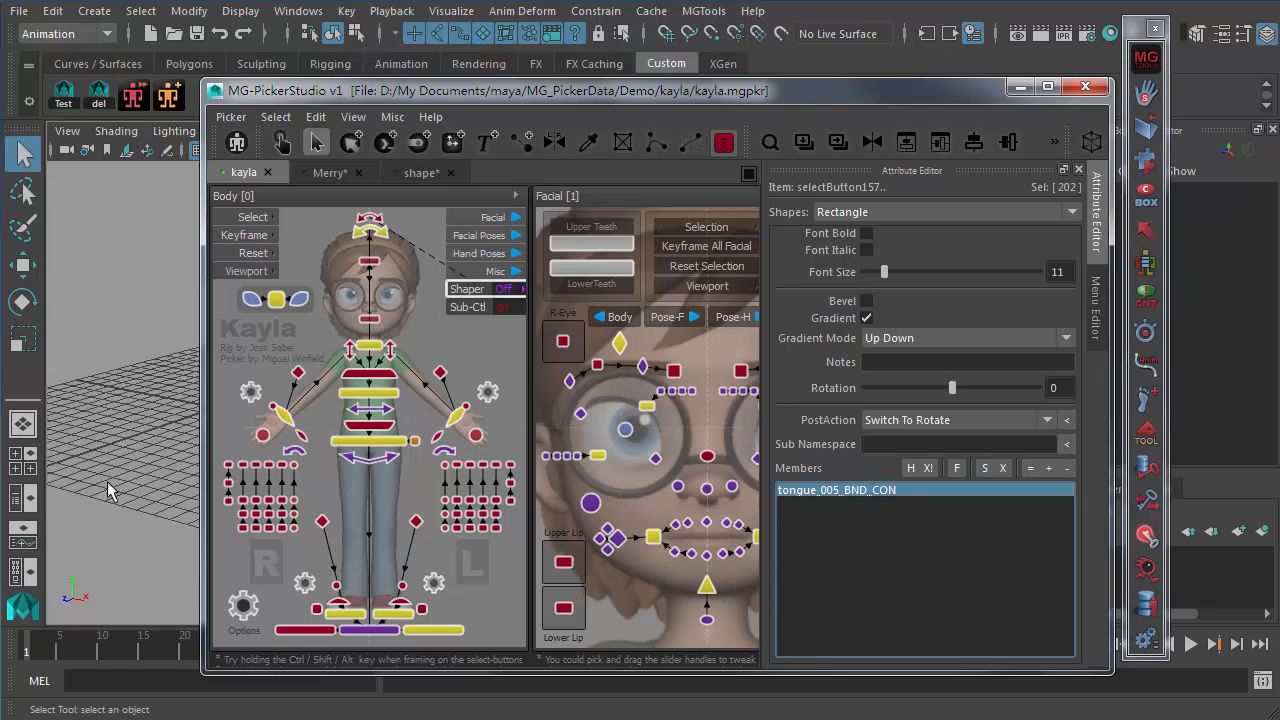
click(430, 541)
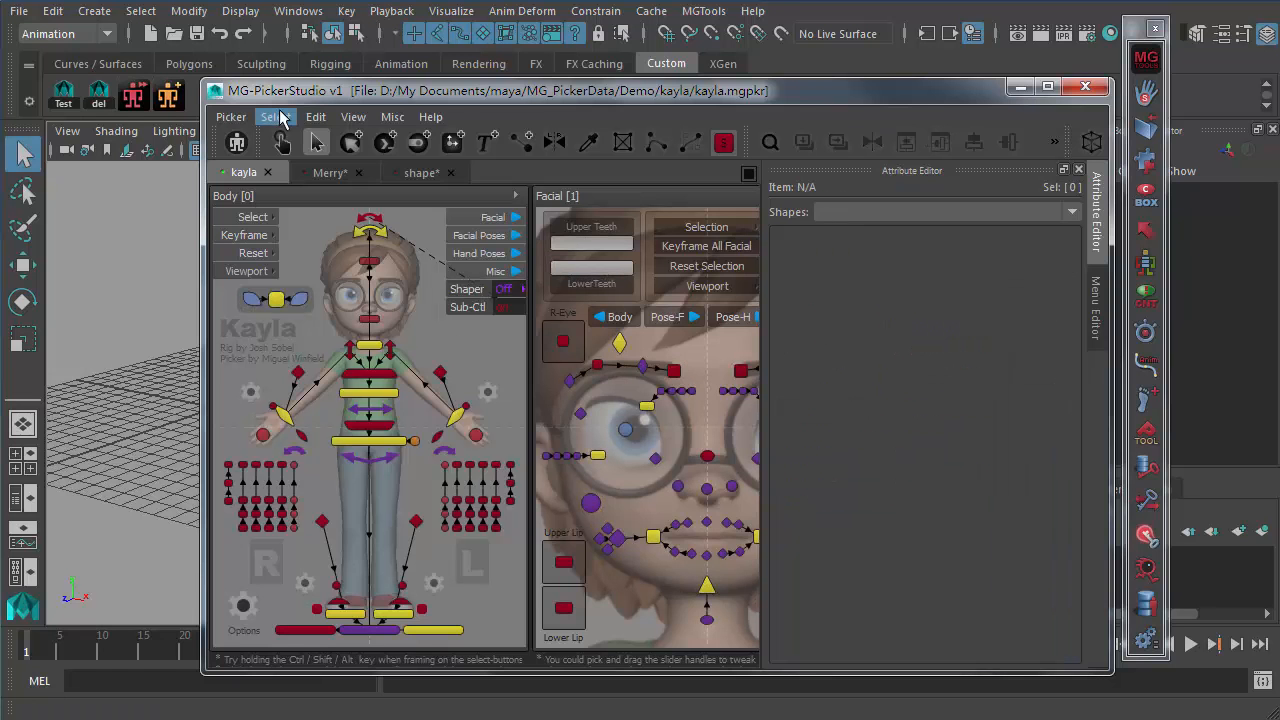
click(278, 117)
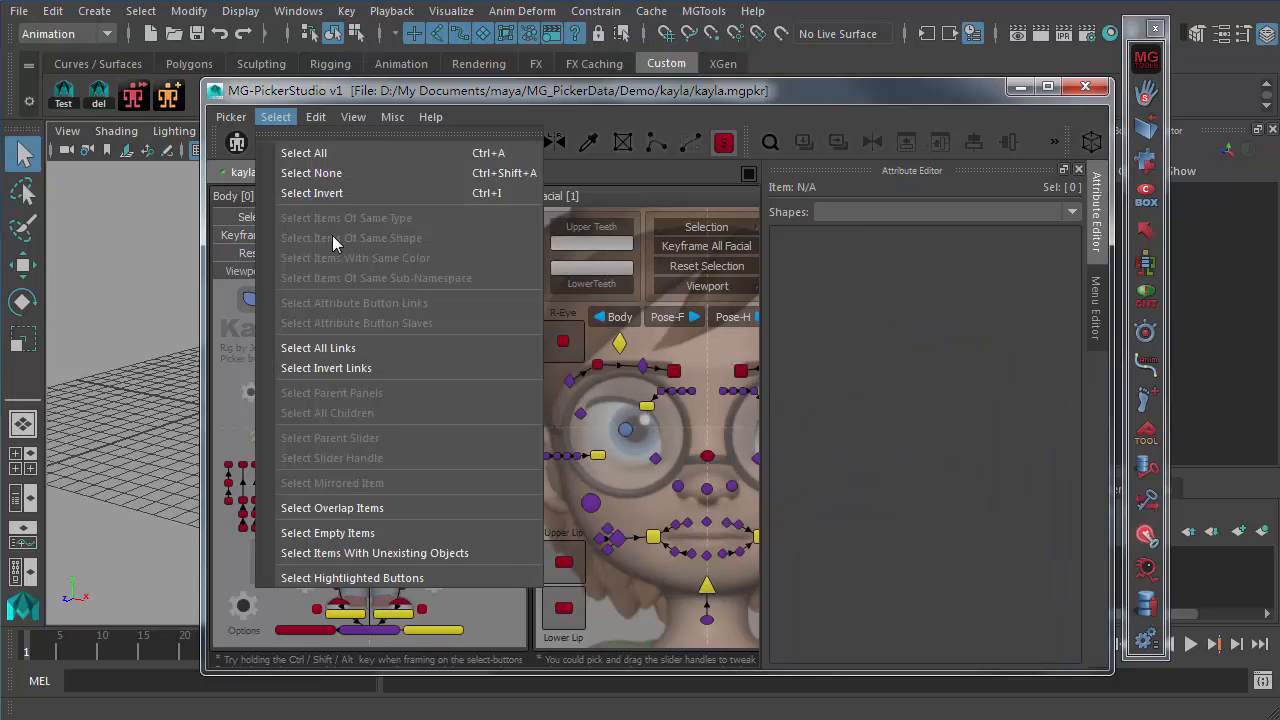
click(443, 553)
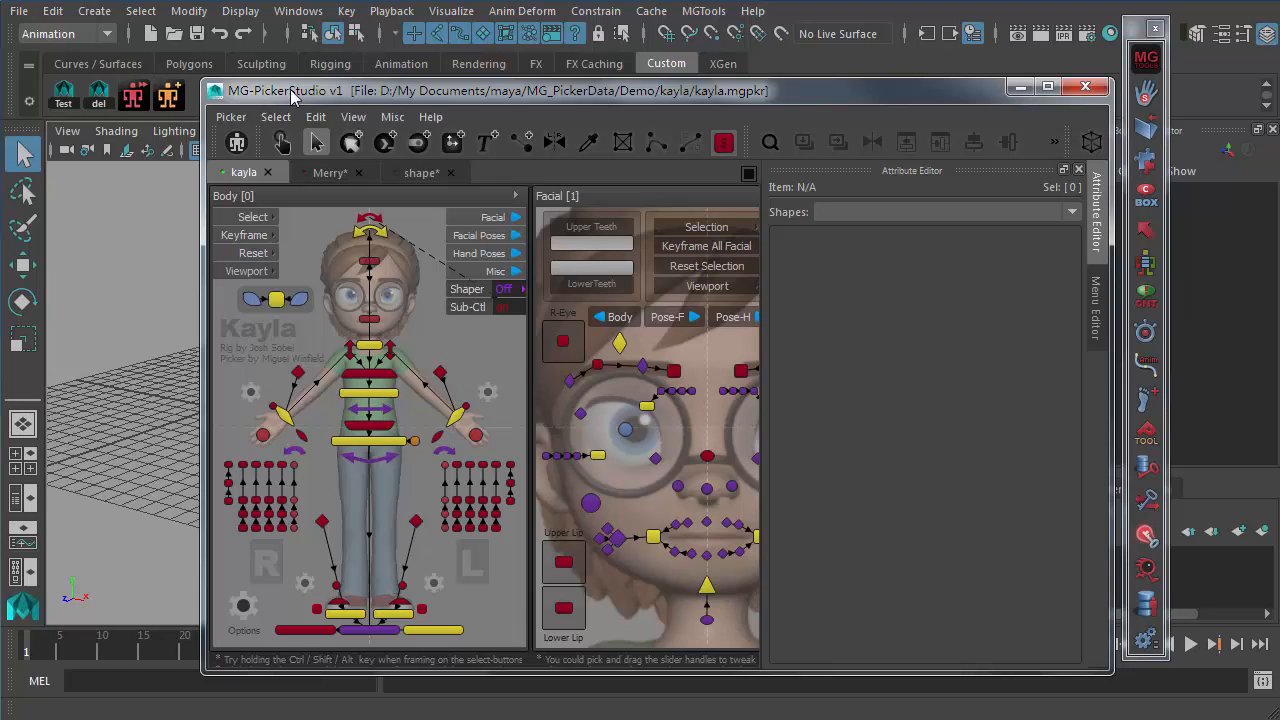
click(275, 117)
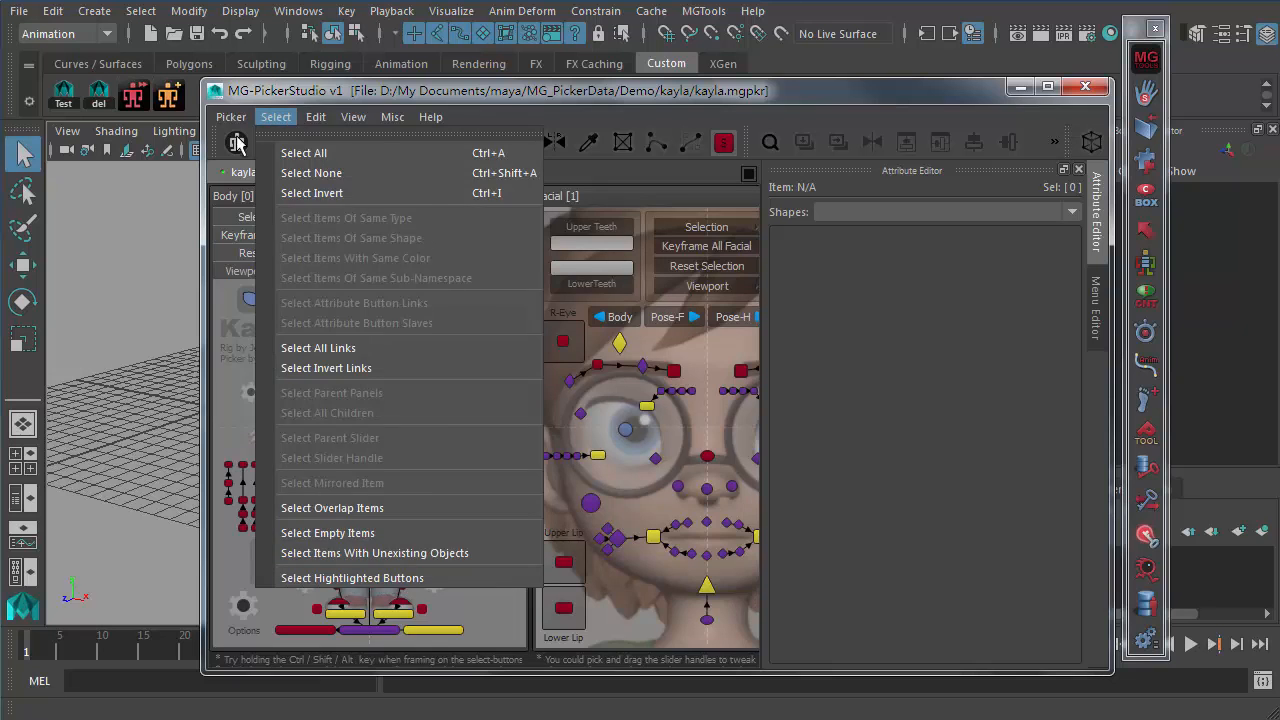
click(255, 185)
- In the shape picker, add a select button to the Facial panel for the cube selected in the 3D viewport
click(424, 176)
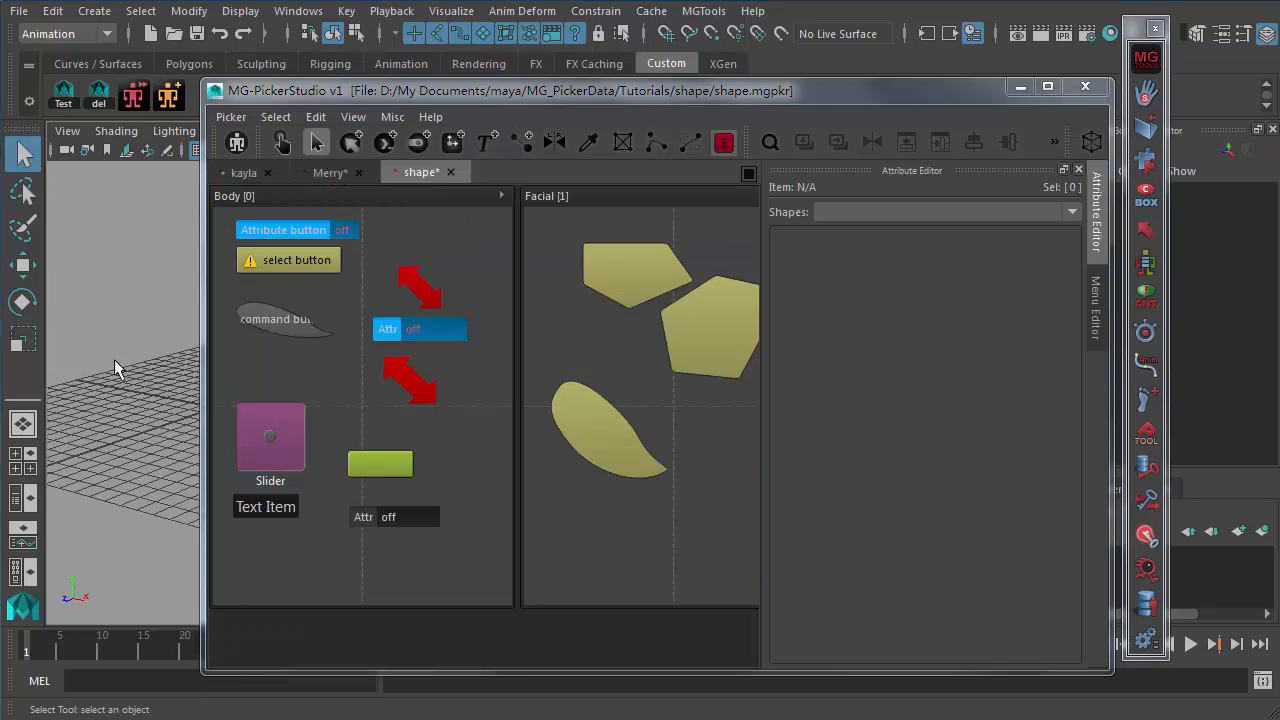
key(ctrl+z)
alt+middle_drag(153, 360, 5, 376)
alt+middle_drag(140, 394, 340, 427)
key(w)
click(147, 441)
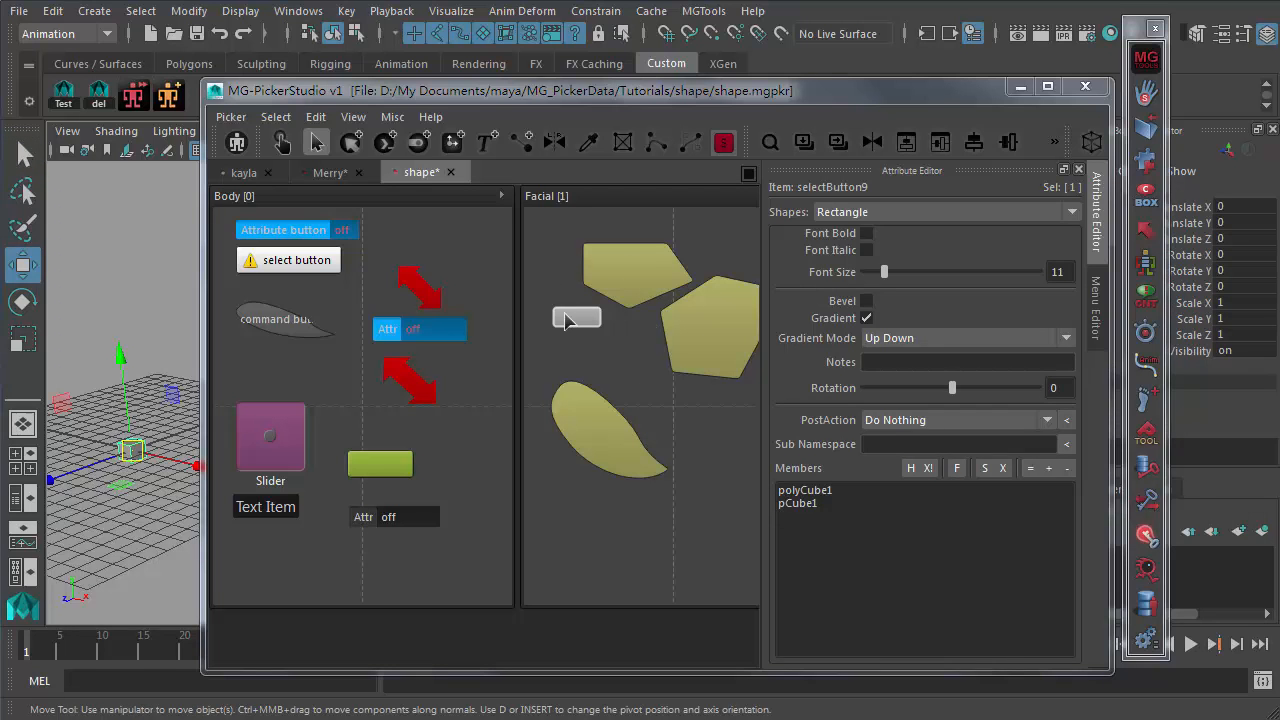
- Clear the item selection and select the highlighted buttons in the shape picker
click(558, 344)
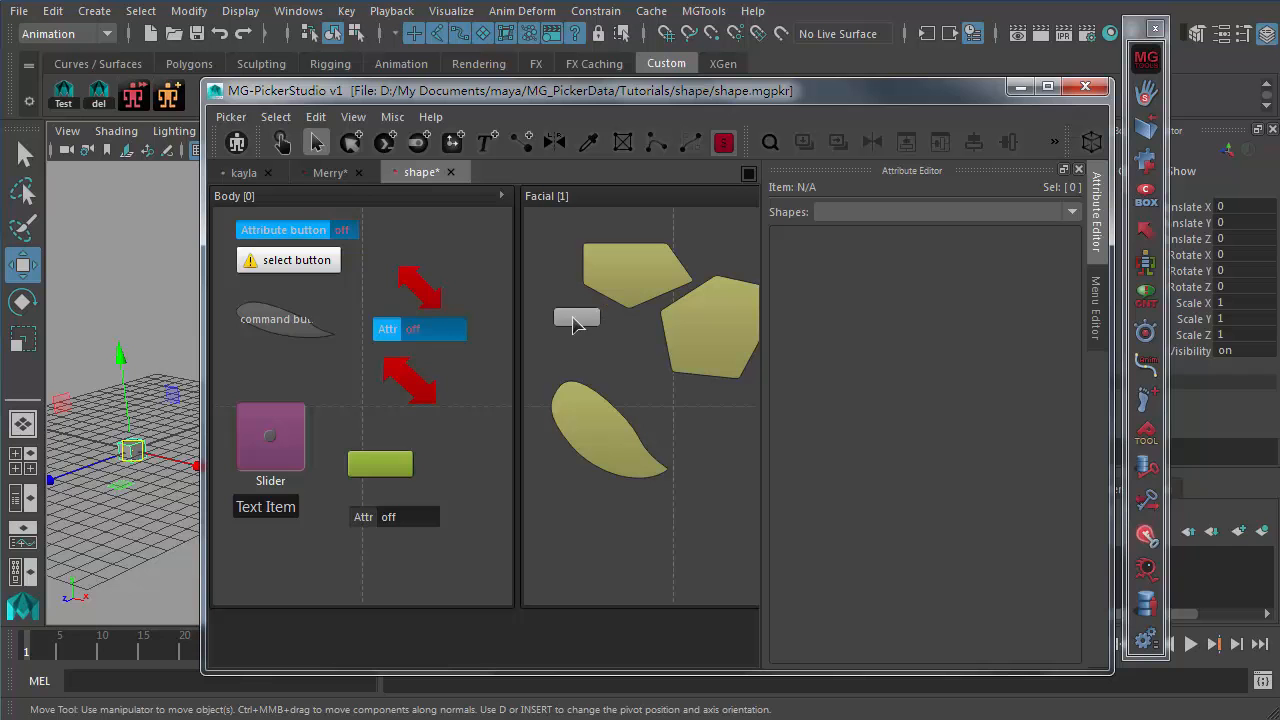
click(276, 117)
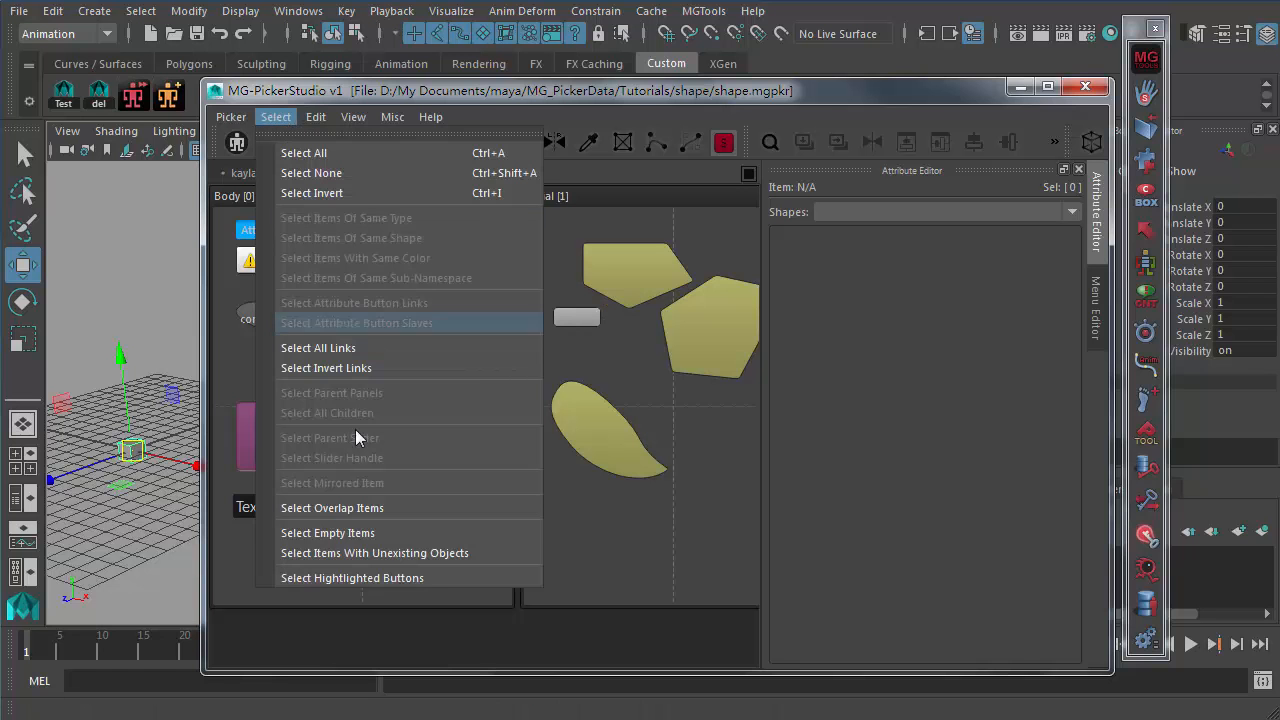
click(377, 579)
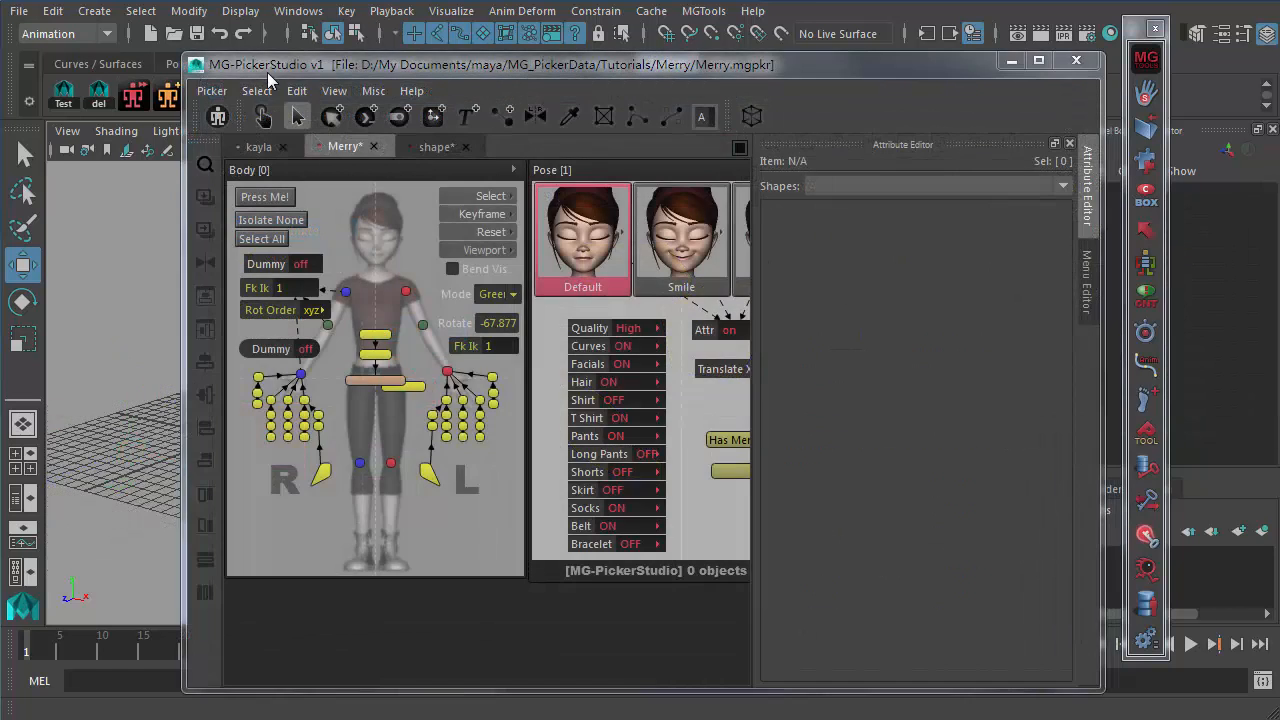
- In the Merry picker, select all children of the Body panel
click(256, 90)
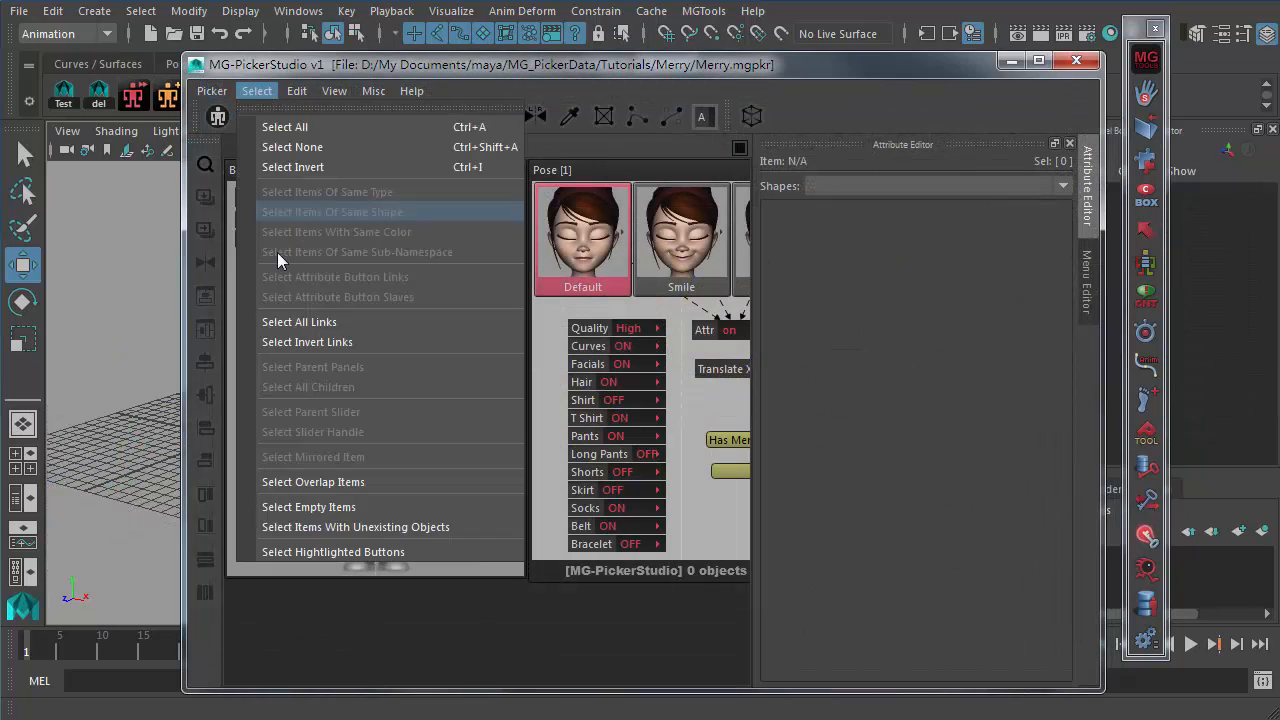
click(922, 332)
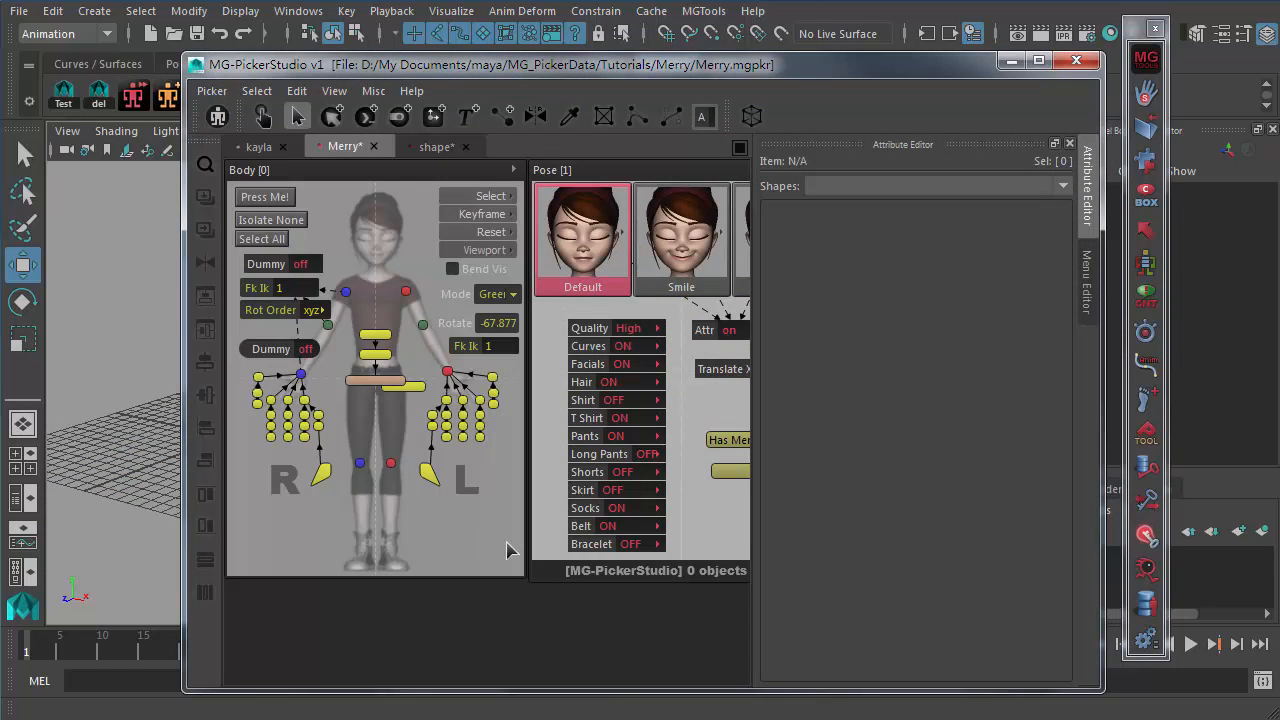
click(513, 170)
mouse_move(590, 514)
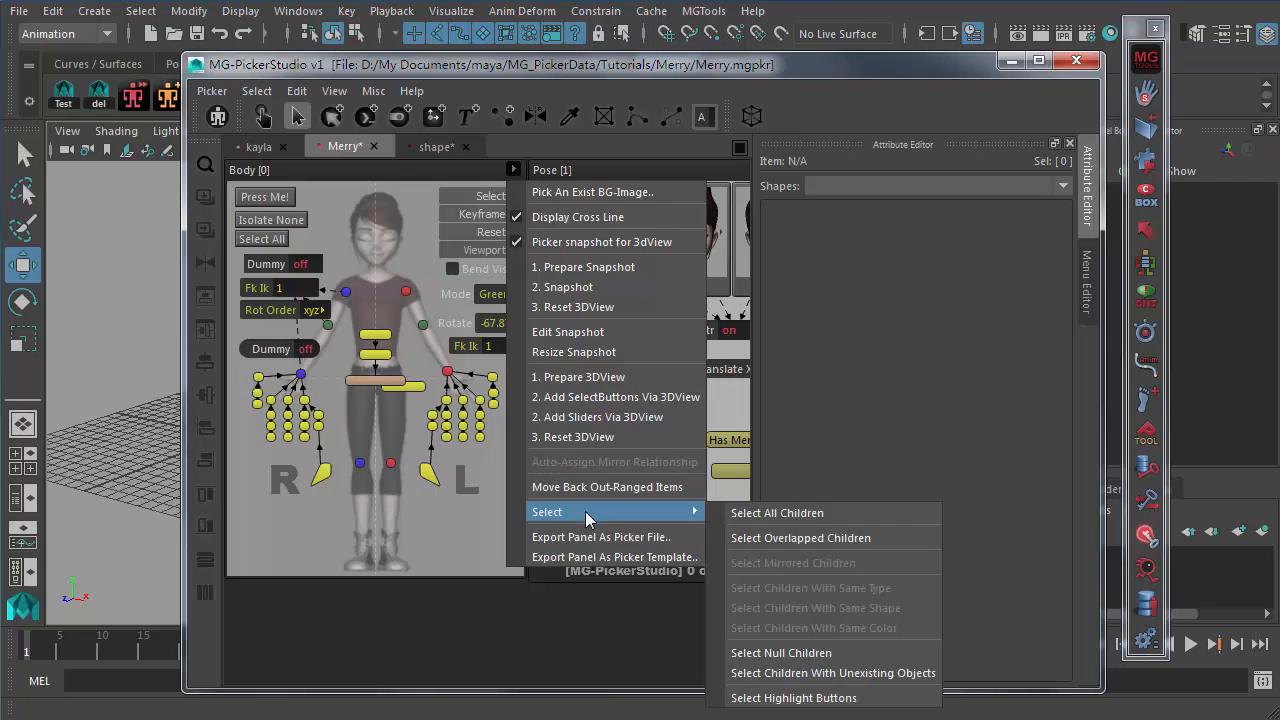
click(795, 514)
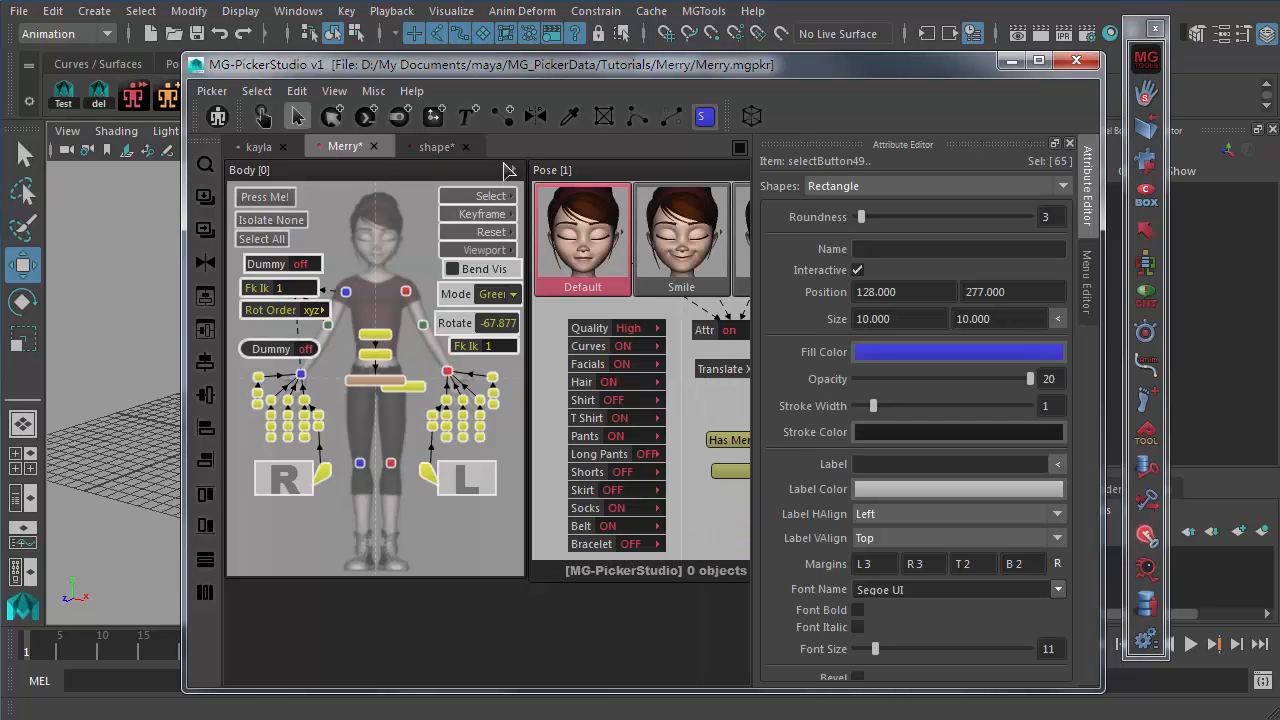
- Select only the overlapped children of the Body panel
click(513, 170)
mouse_move(607, 513)
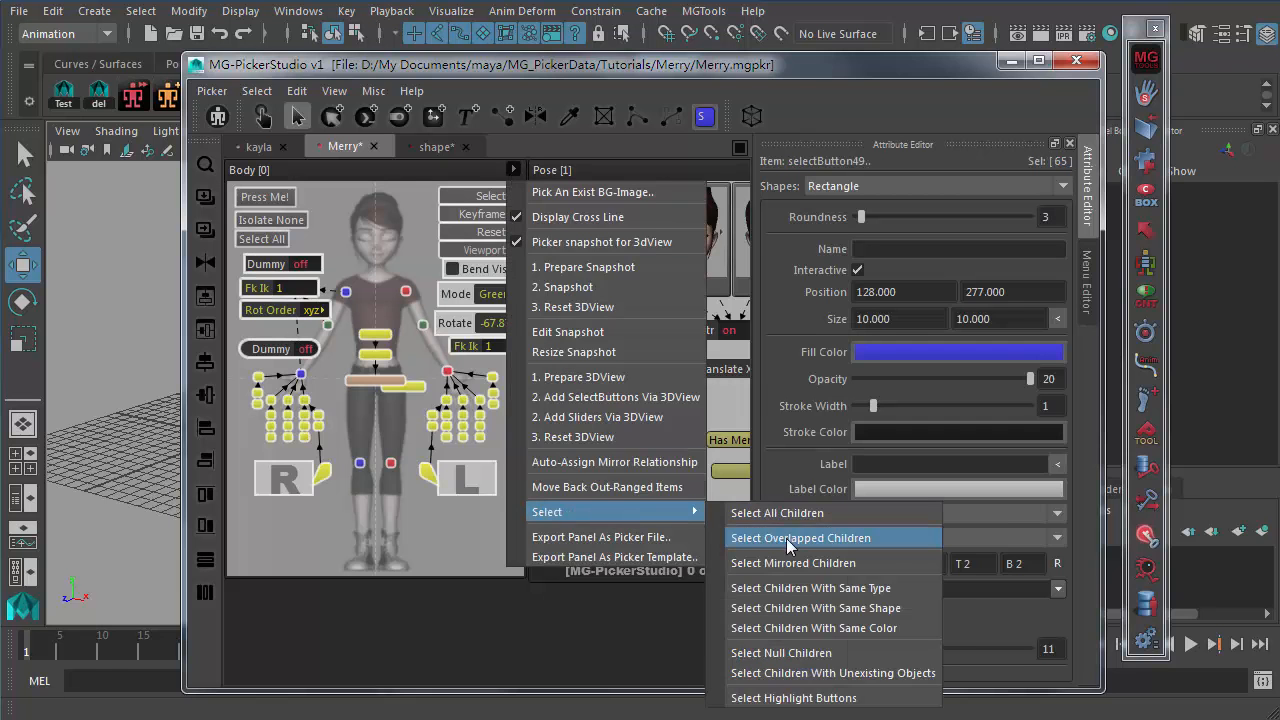
click(826, 539)
- Review the Body panel's own commands for selecting its children, then clear the selection
click(513, 170)
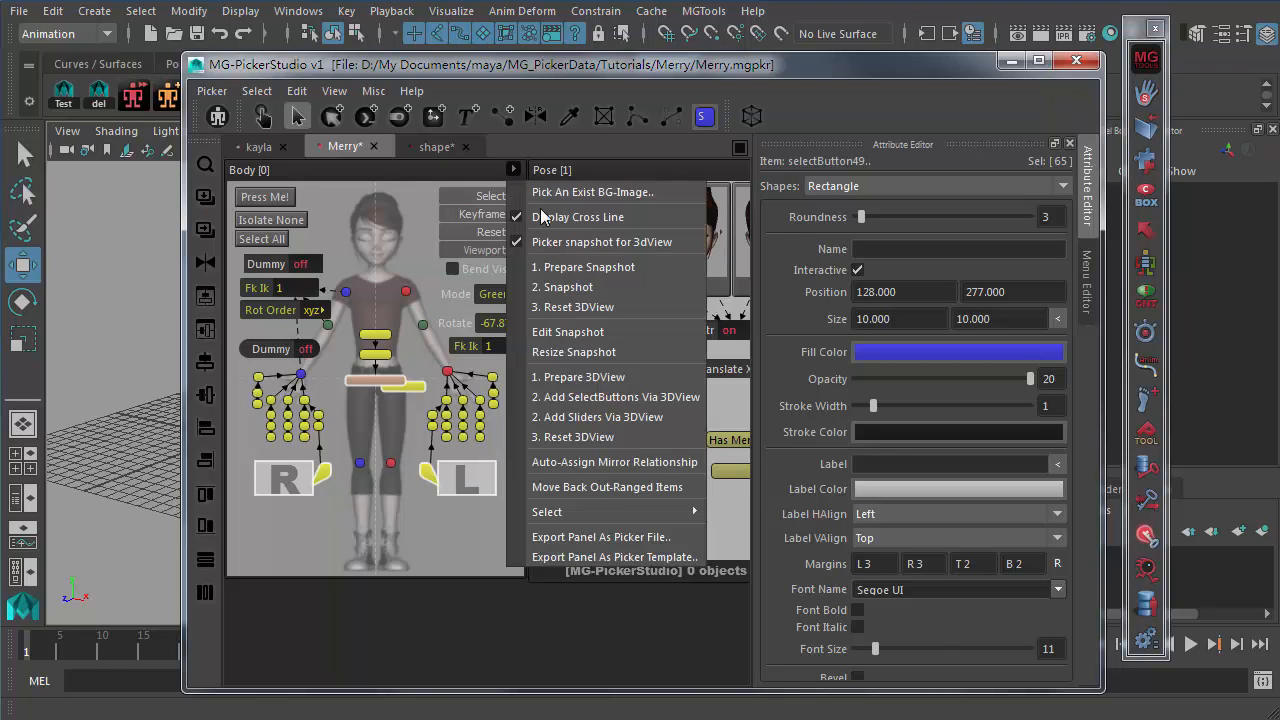
mouse_move(646, 512)
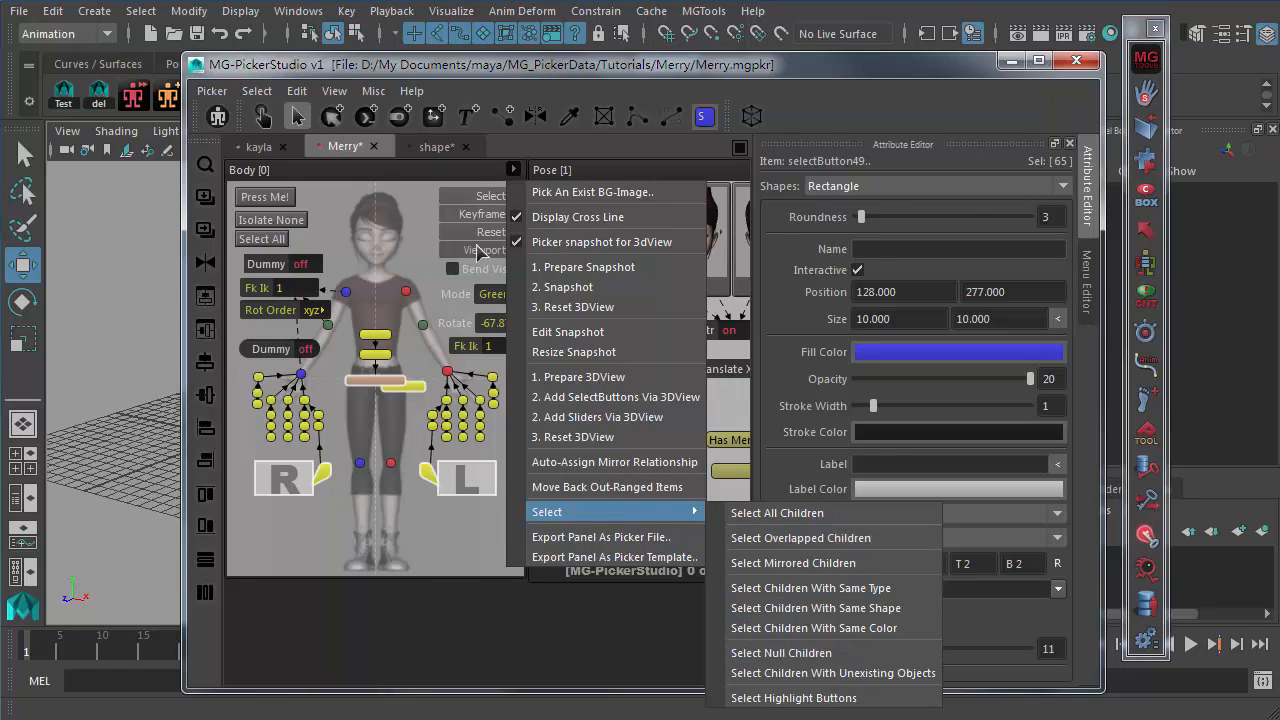
click(476, 183)
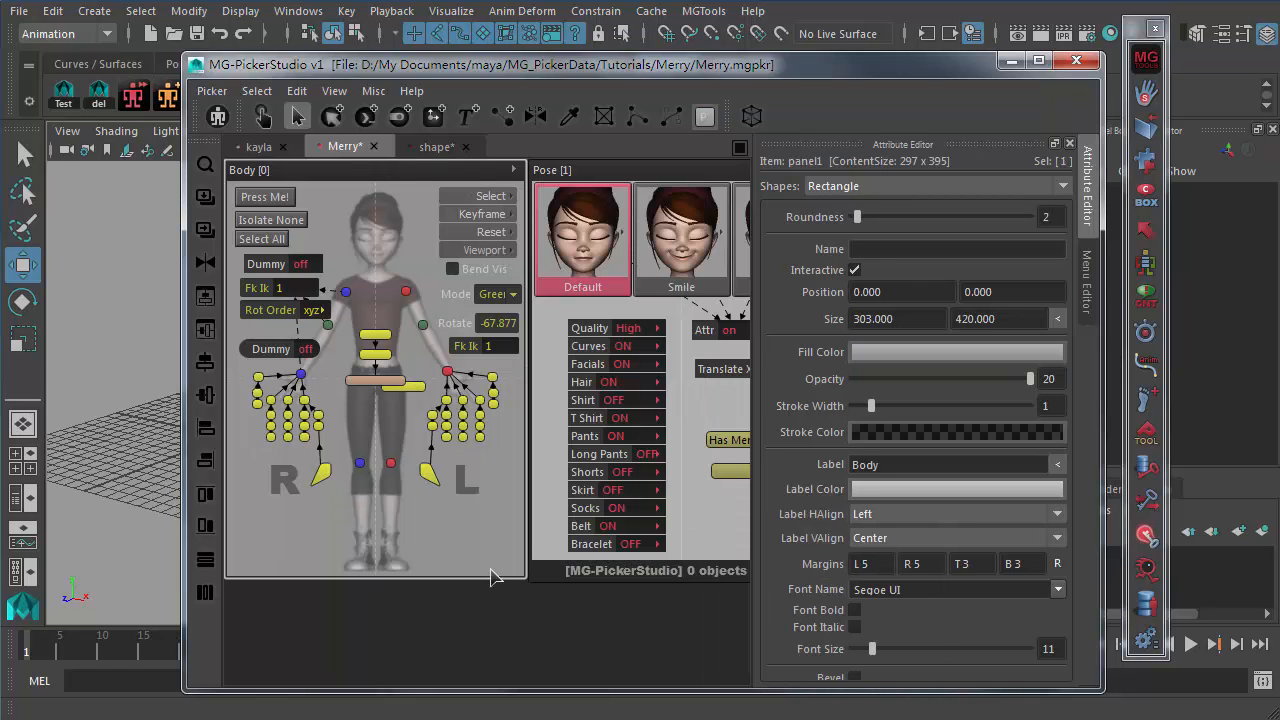
click(514, 172)
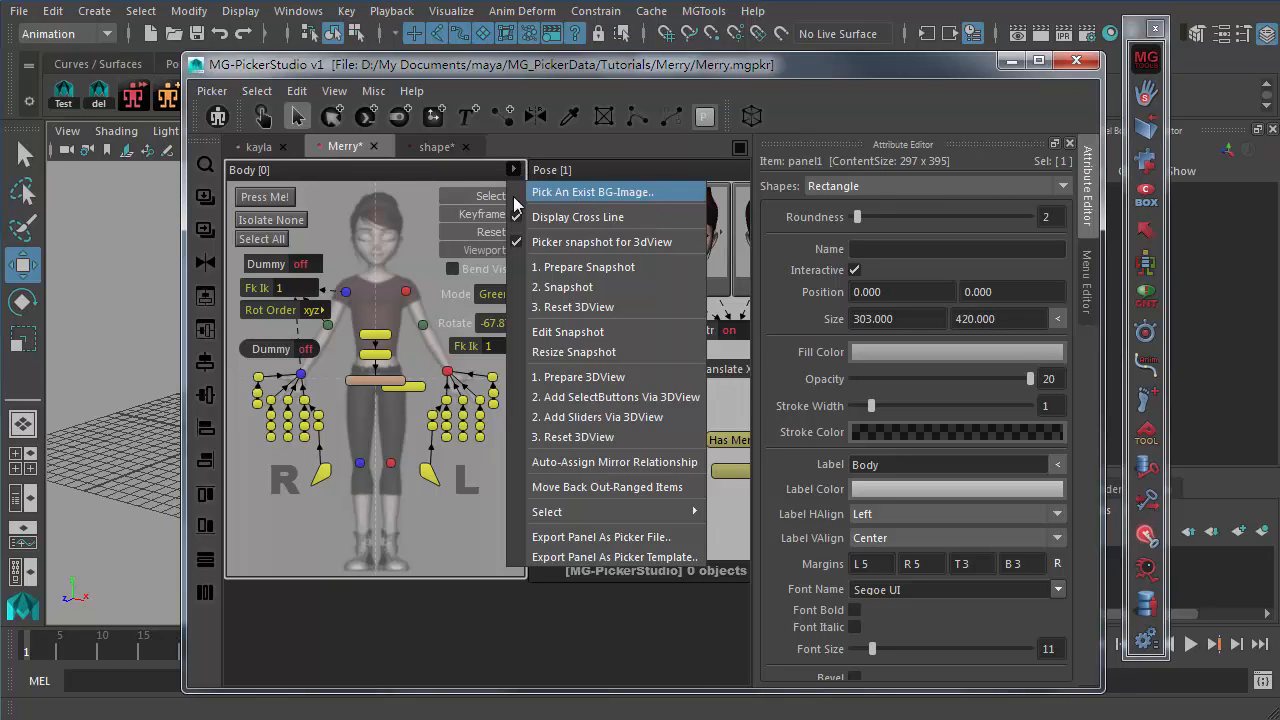
click(456, 176)
click(514, 172)
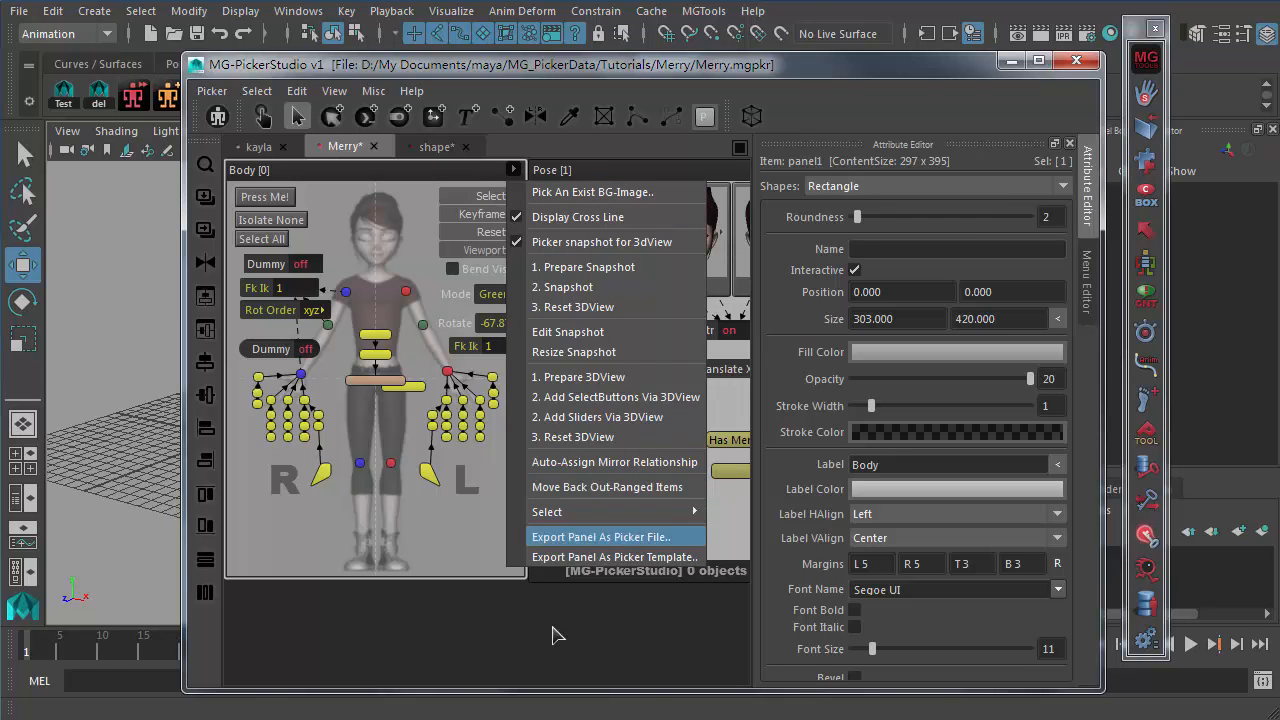
click(470, 606)
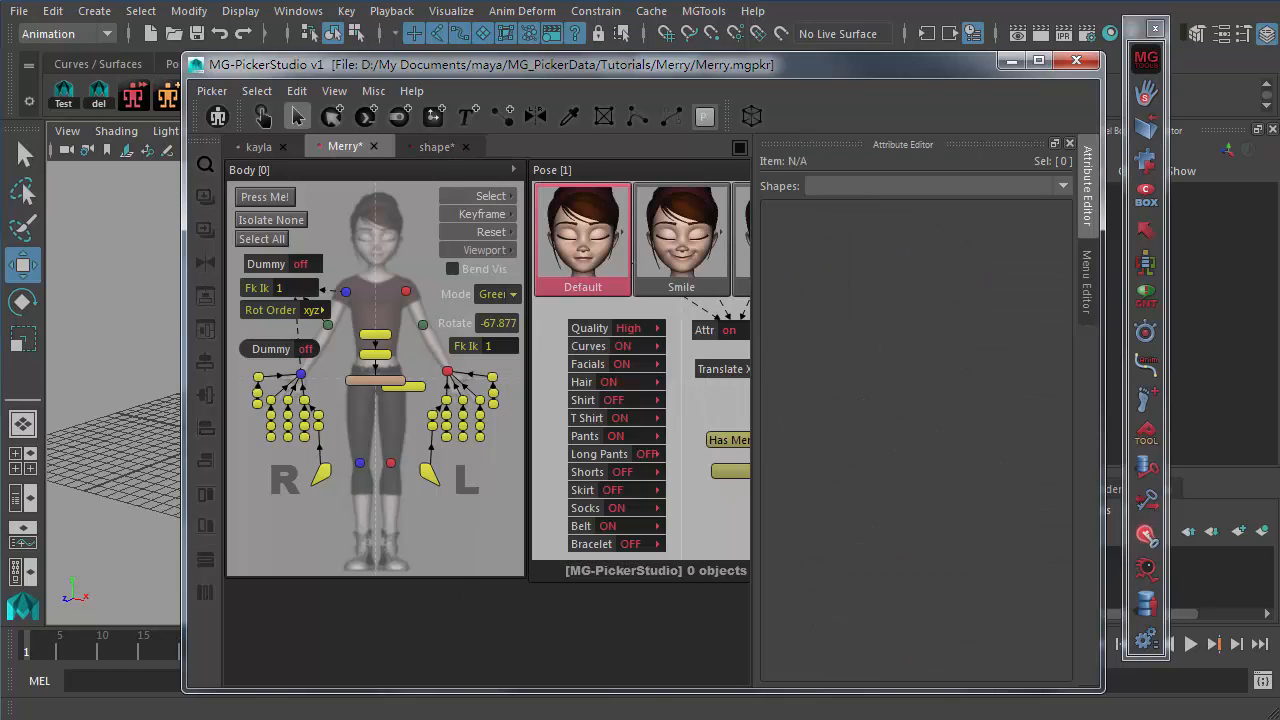